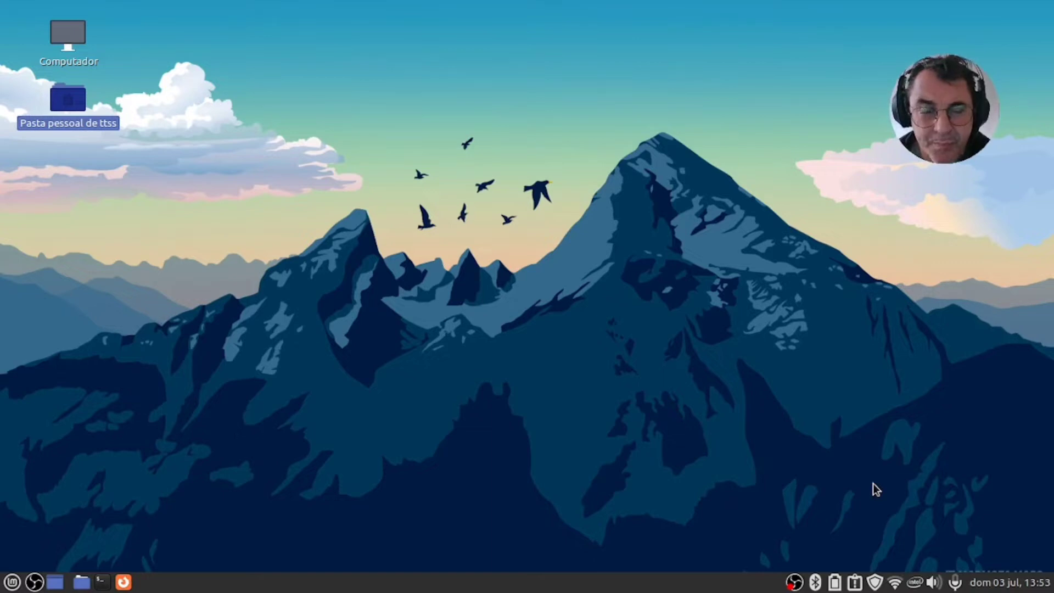
right_click(875, 489)
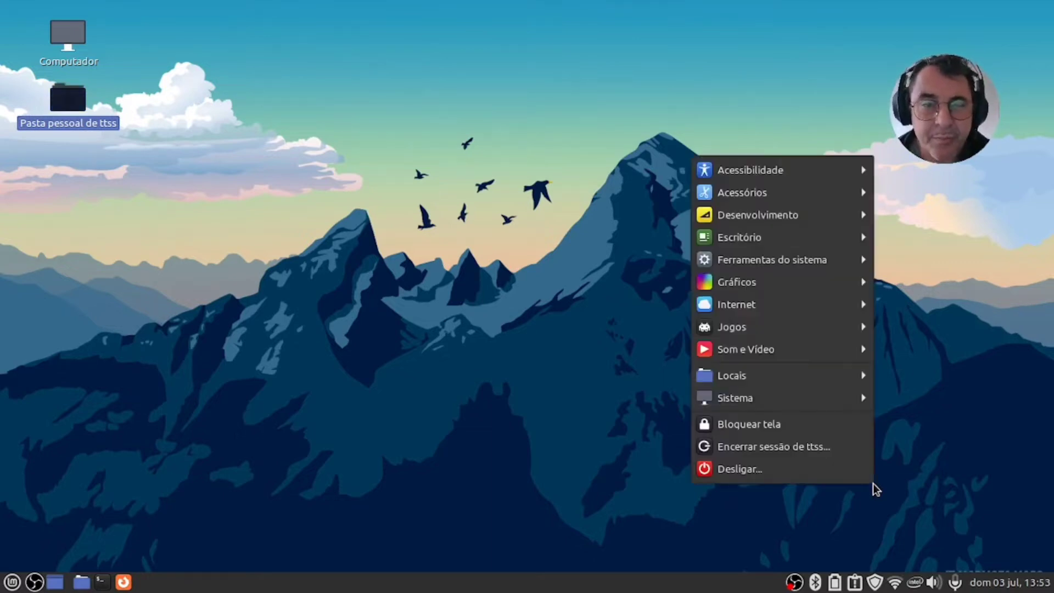
click(876, 489)
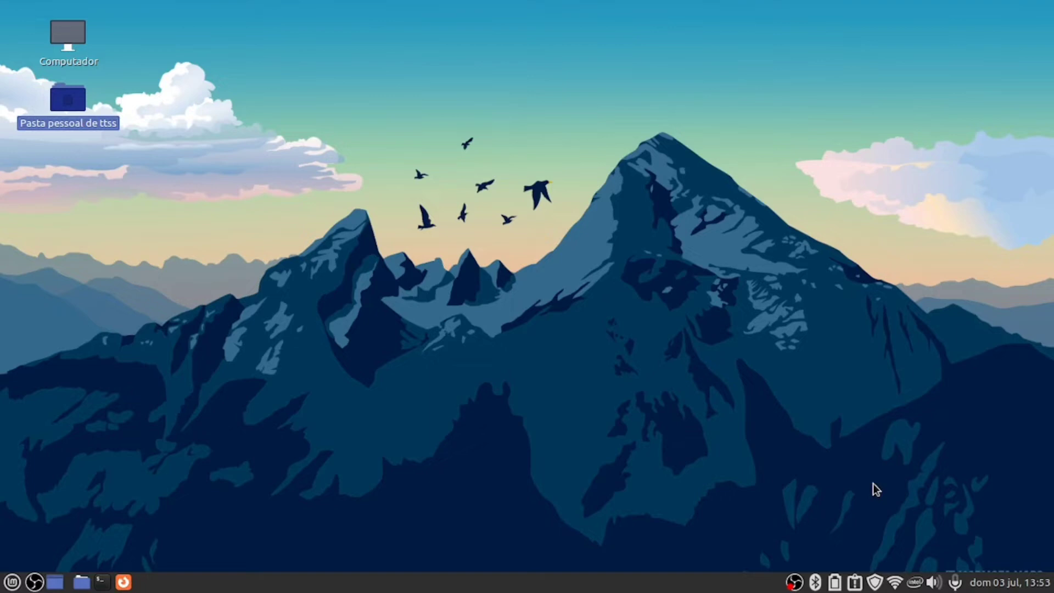
- Browse the Linux Mint application launcher, examining the full application list and the Administração and Preferências categories
key(super)
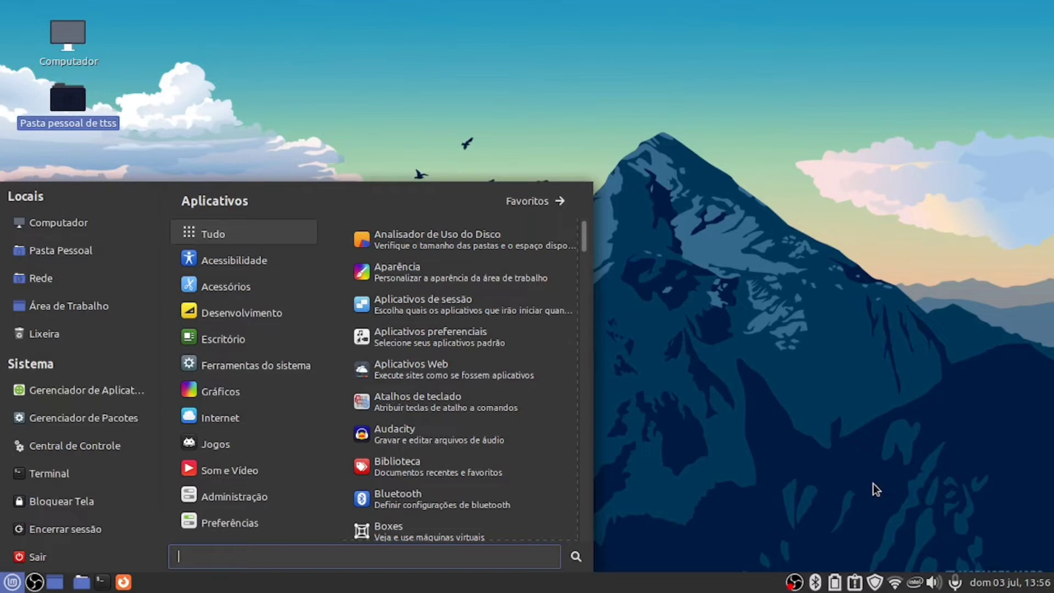
key(Up)
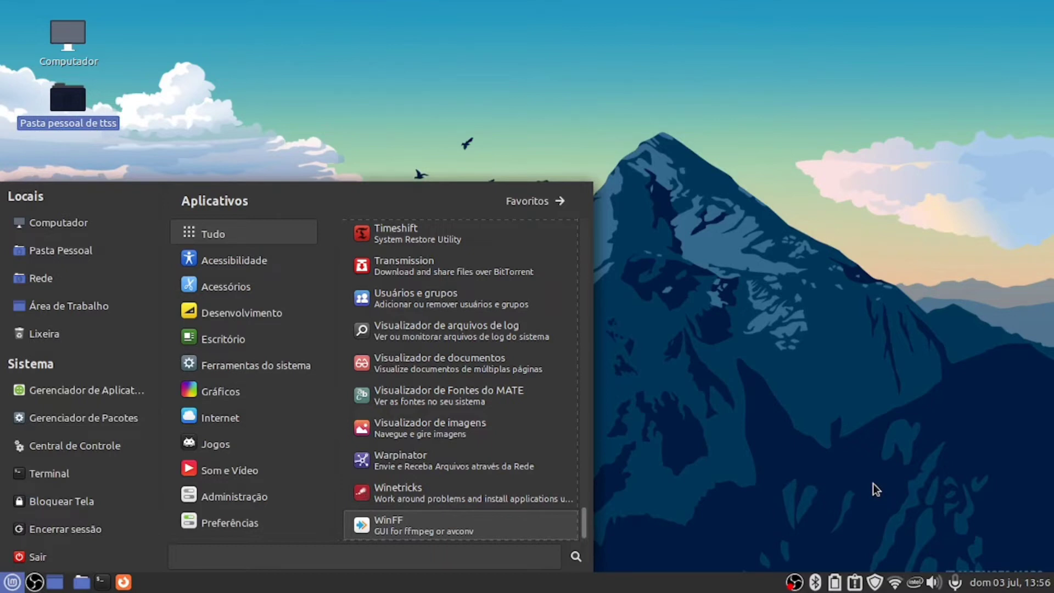
key(Left)
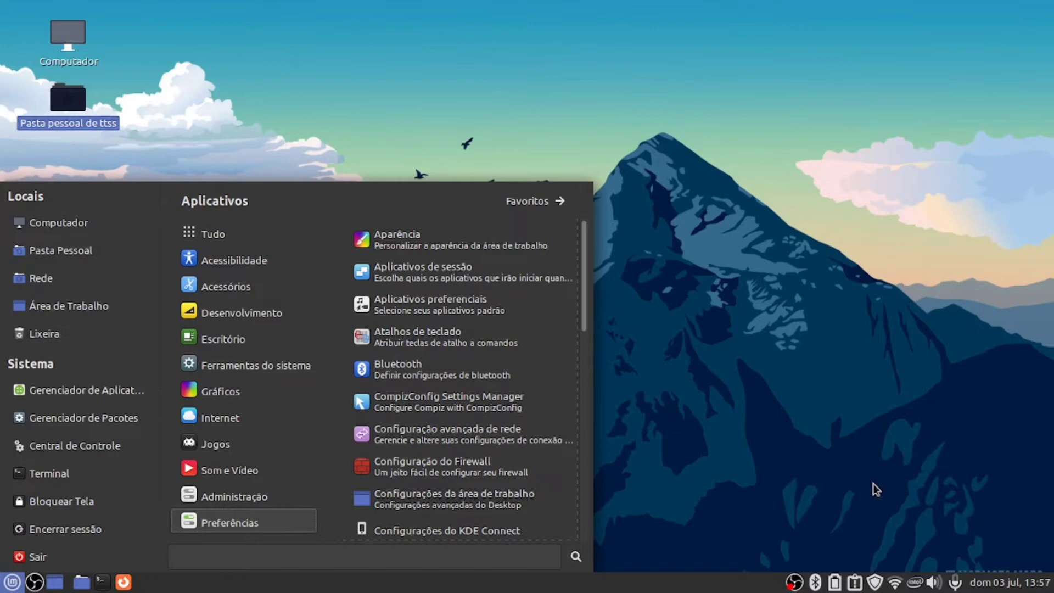
key(Right)
key(Up)
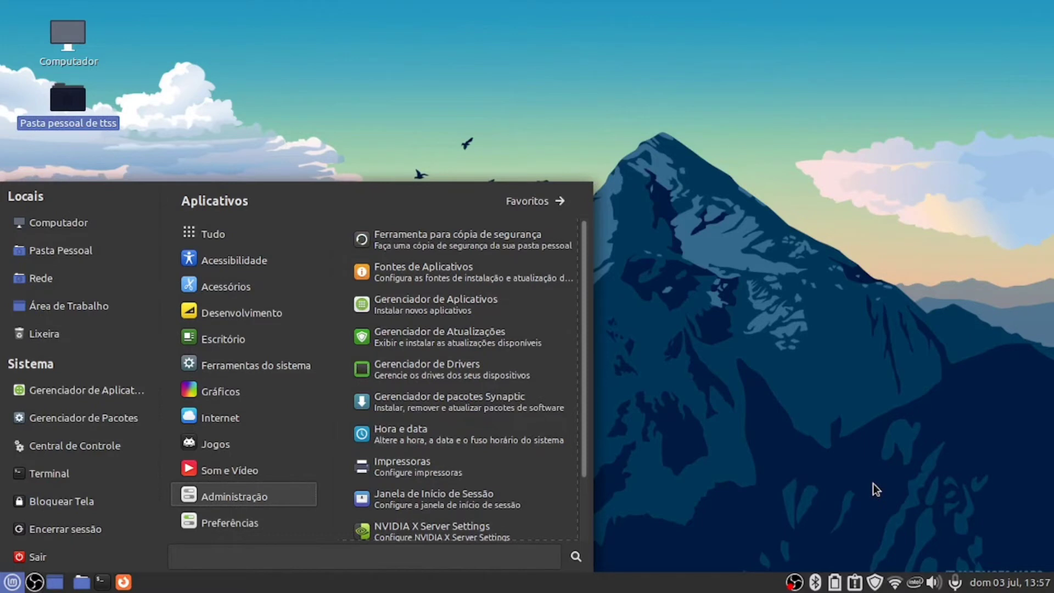
key(Right)
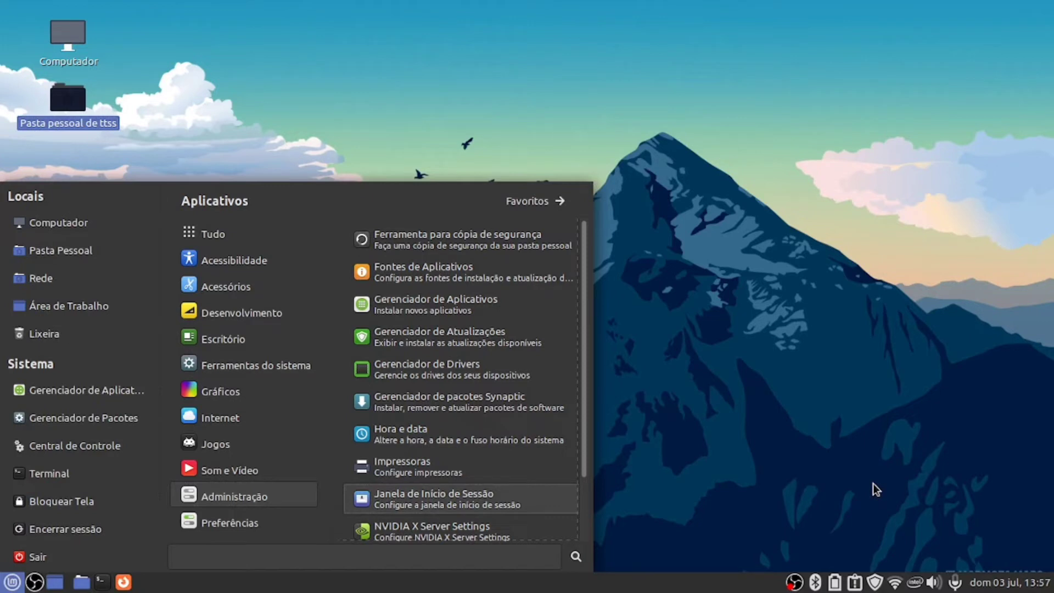
key(Left)
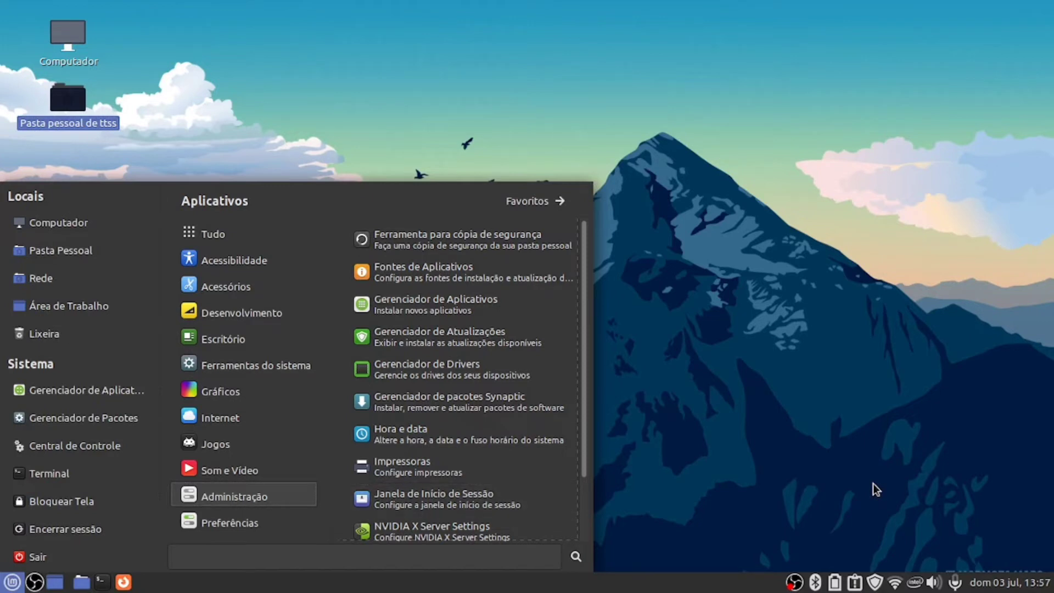
key(Down)
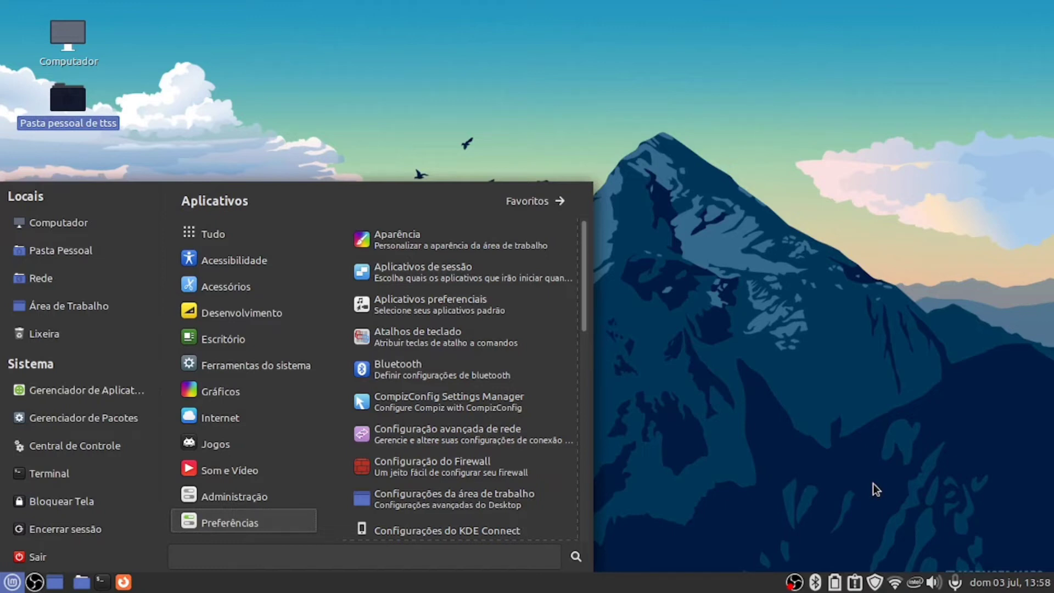
key(Left)
key(Up)
key(Up)
key(Up)
key(Up)
key(Up)
click(876, 490)
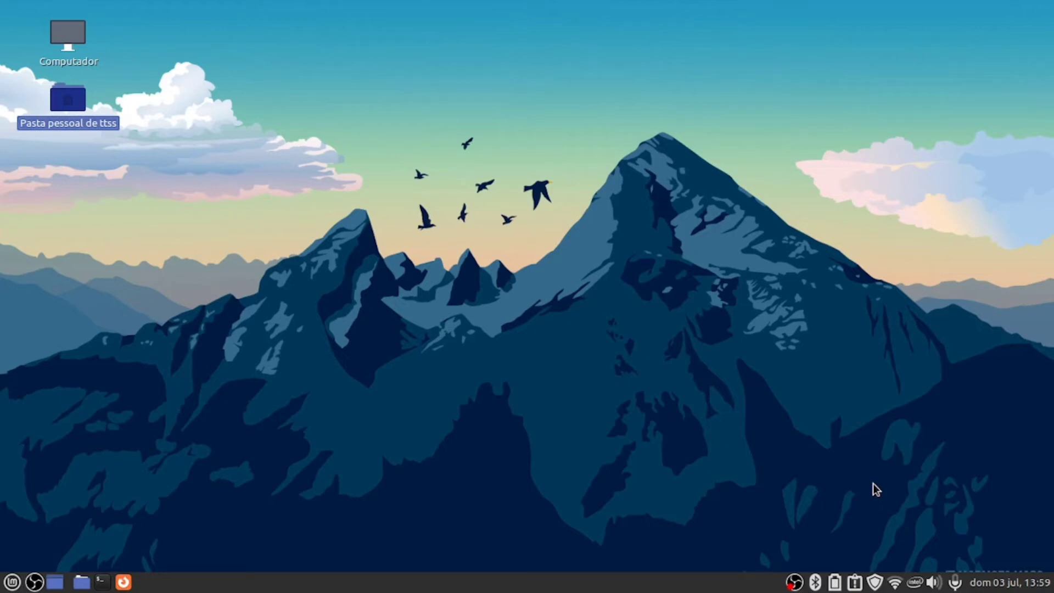
- Open the Pasta Pessoal location from the application launcher, view its folders and close the file manager window
key(super)
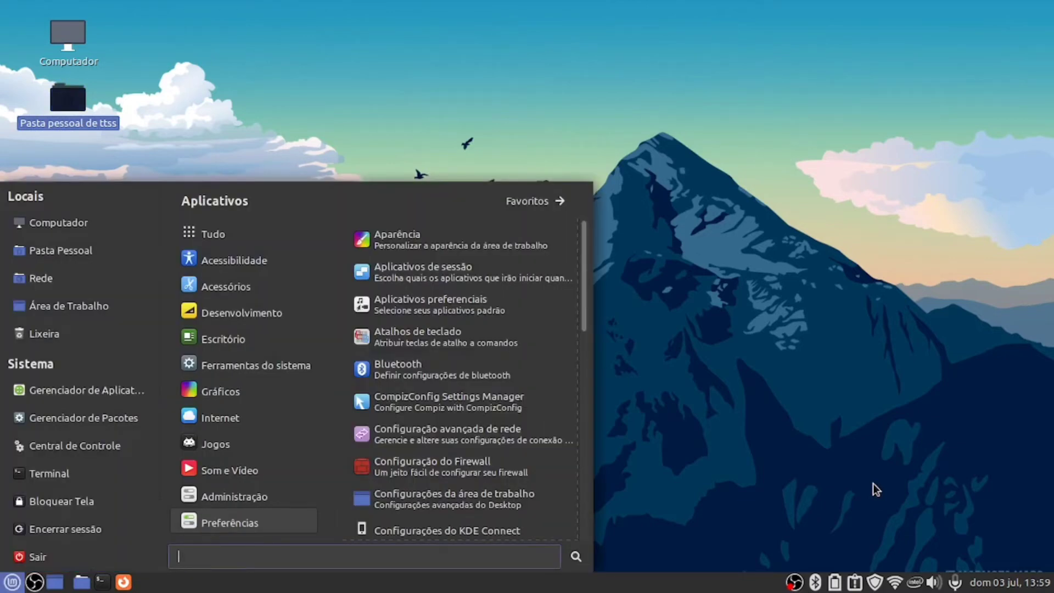
key(Up)
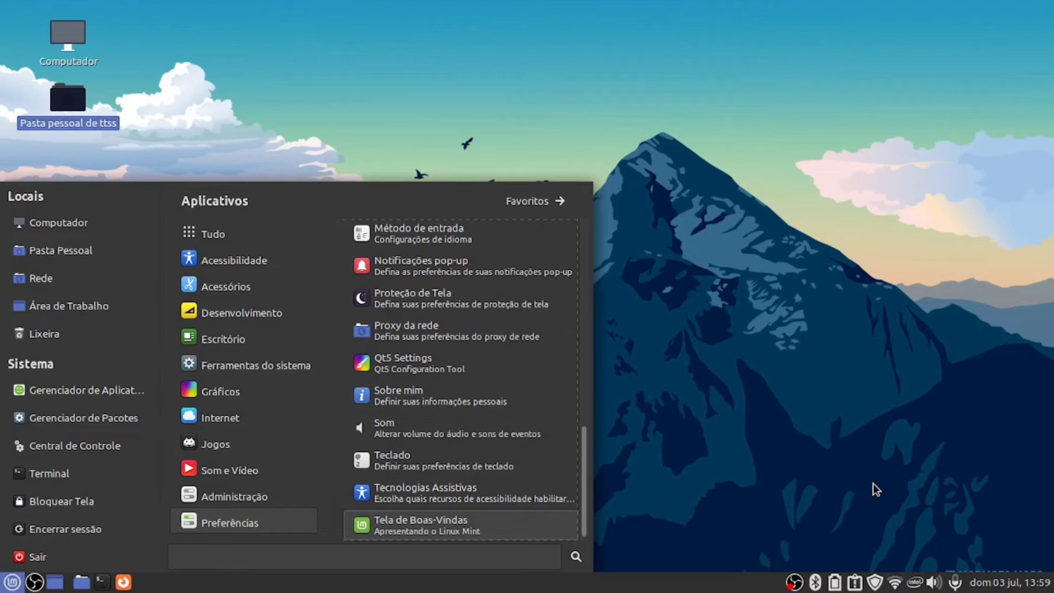
key(Left)
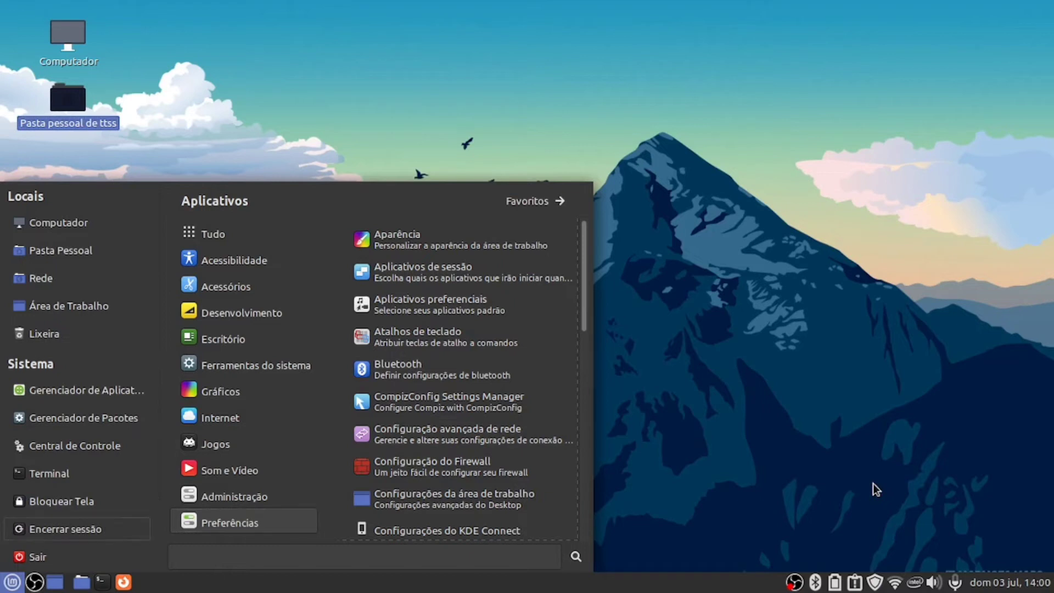
key(Up)
key(Up)
key(Up)
key(Up)
key(Up)
key(Up)
key(Up)
key(Up)
key(Up)
key(Return)
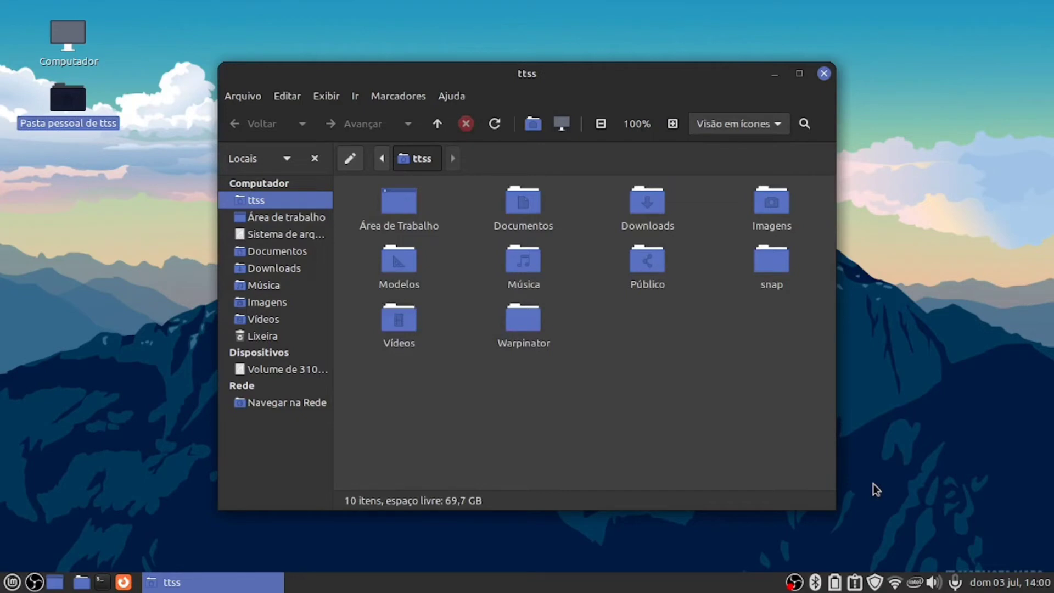
key(Right)
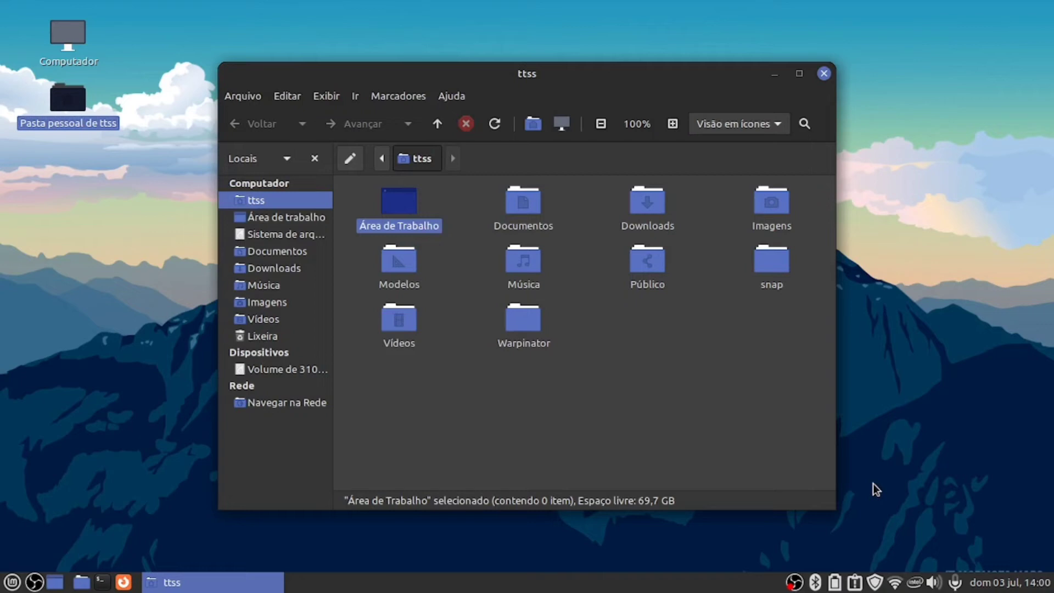
key(ctrl+w)
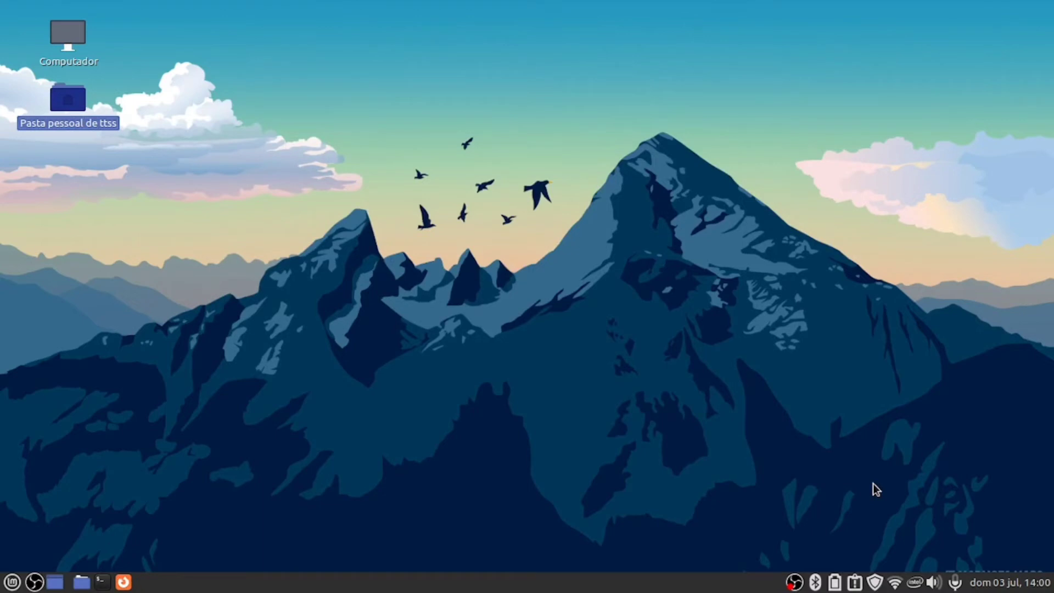
key(super)
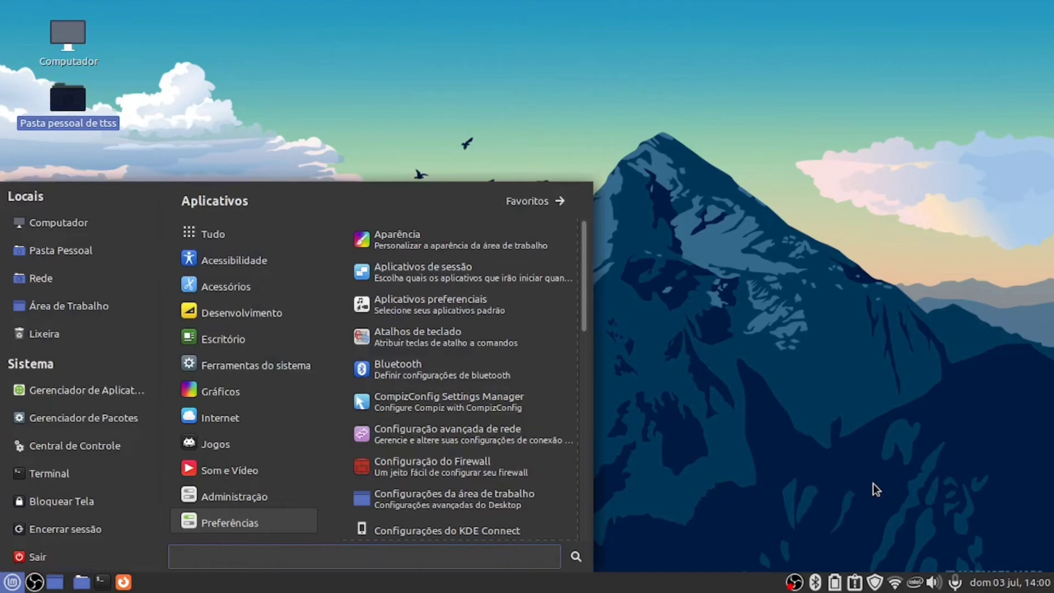
key(Up)
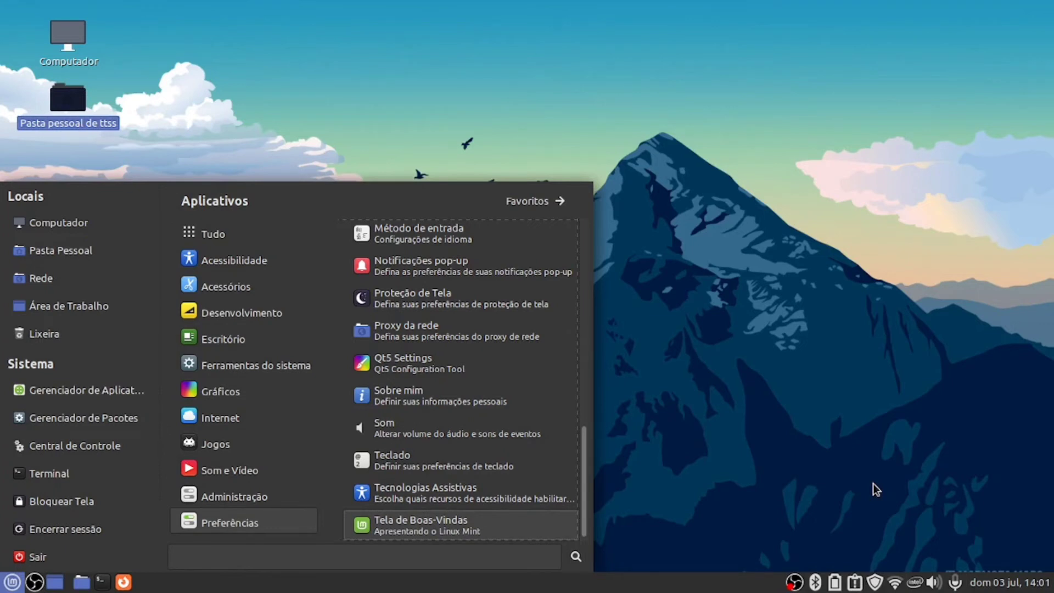
click(876, 488)
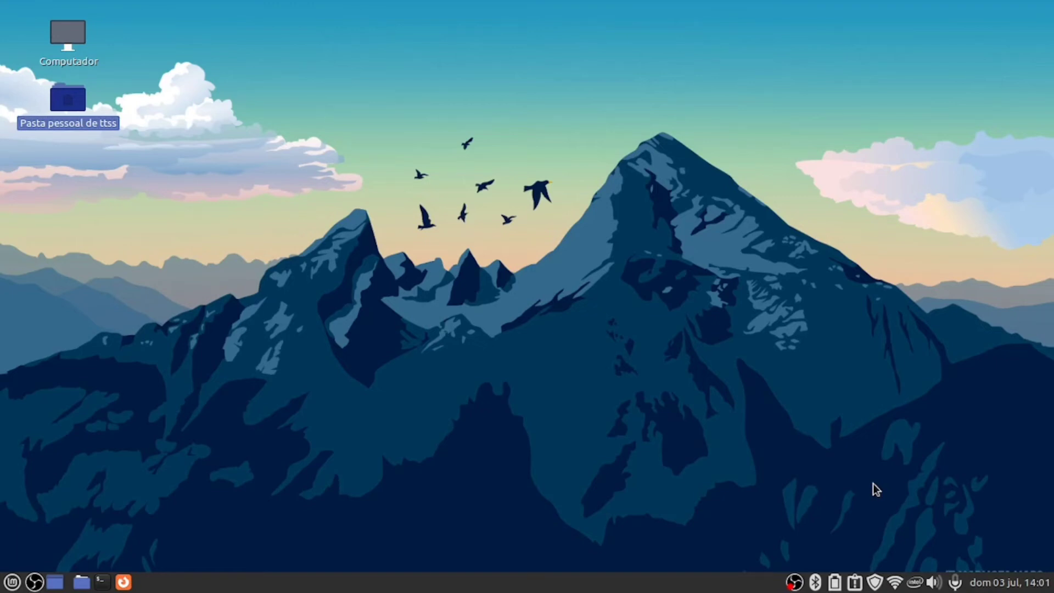
- Examine the programs in the Acessibilidade and Acessórios categories of the desktop's own application list
right_click(876, 490)
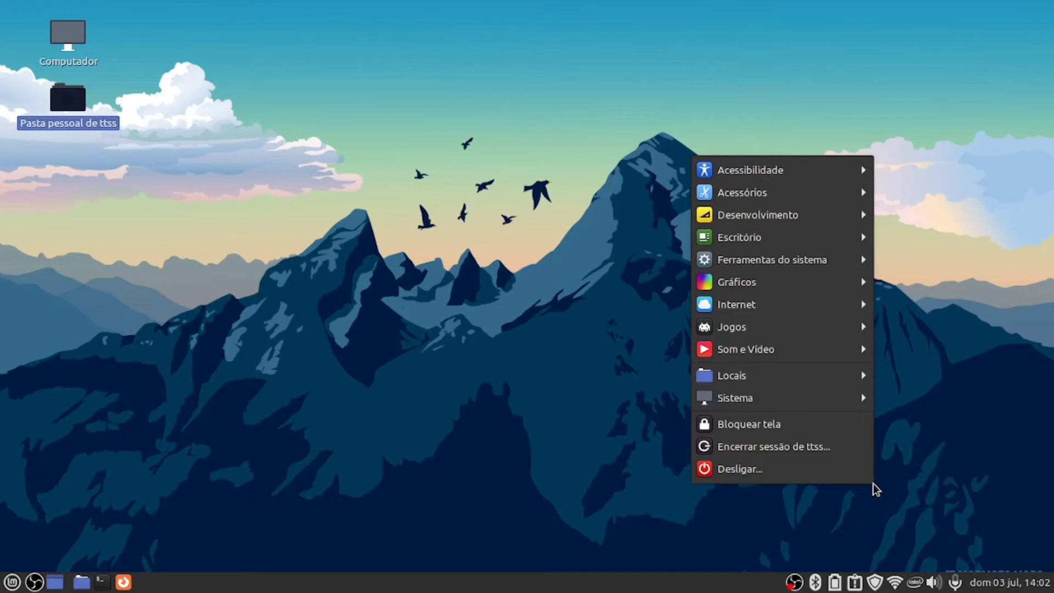
key(Down)
key(Right)
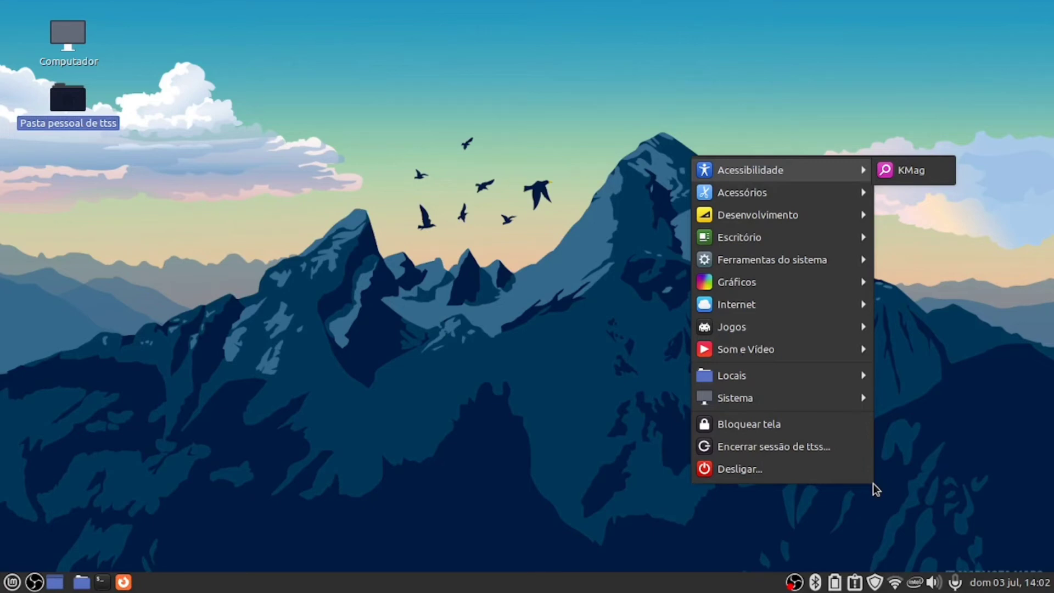
key(Up)
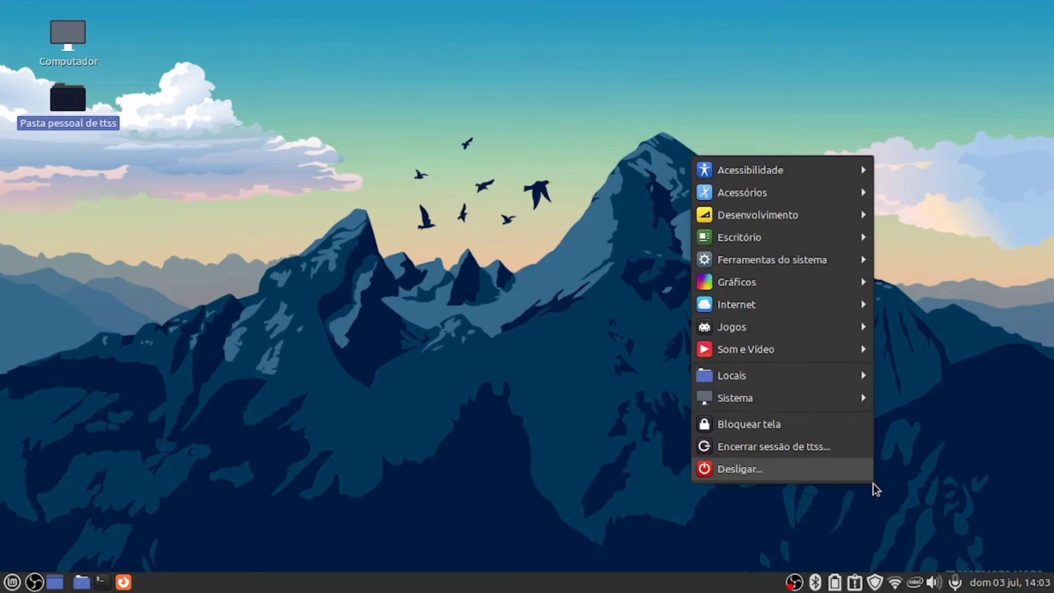
key(Down)
key(Down)
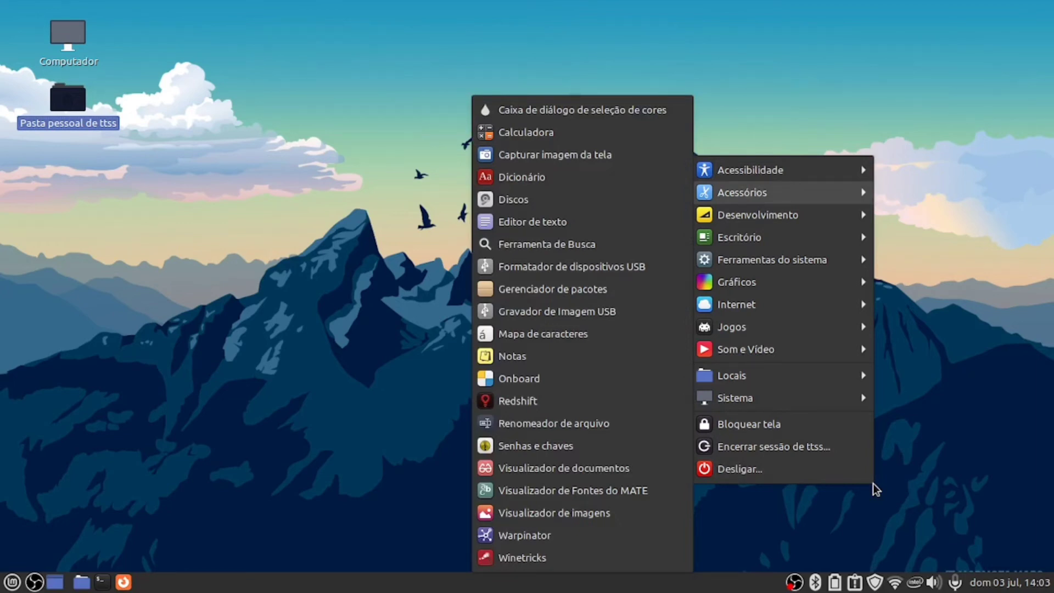
key(Right)
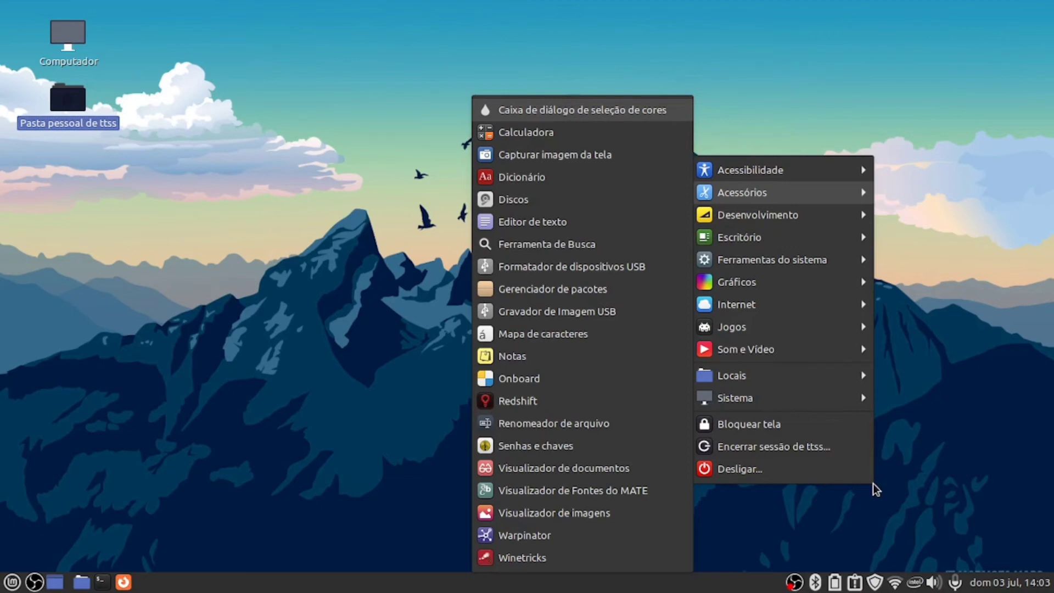
key(Down)
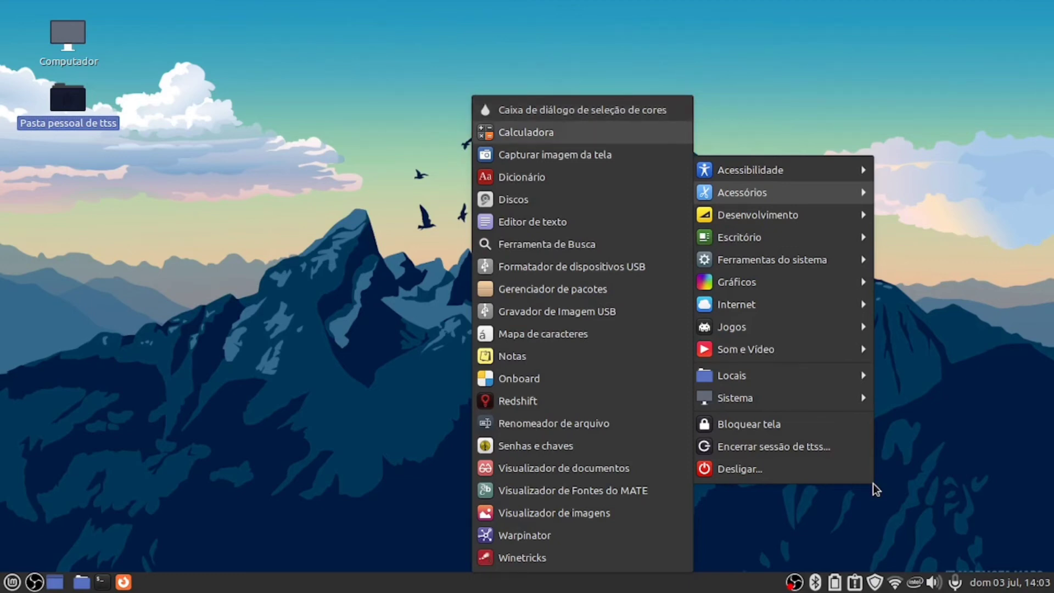
key(Down)
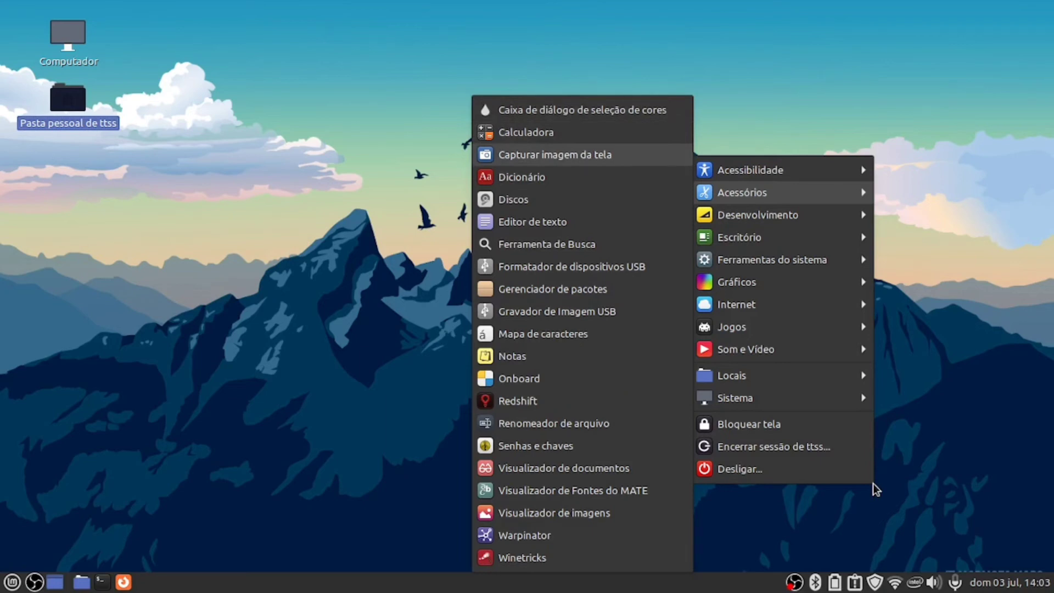
key(Down)
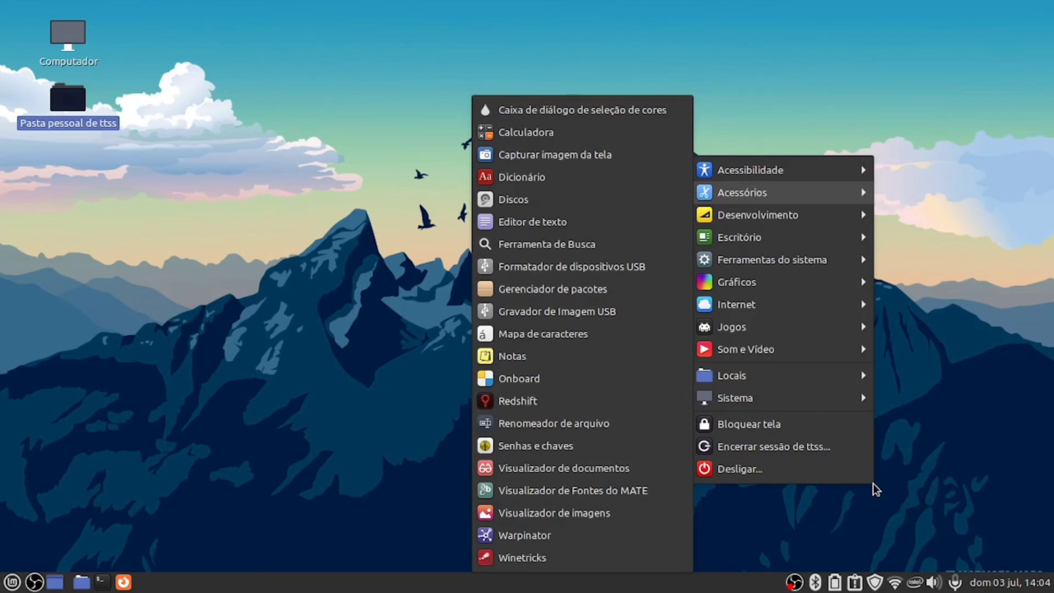
- Examine the programs in the Desenvolvimento and Ferramentas do sistema categories of the desktop's application list
key(Down)
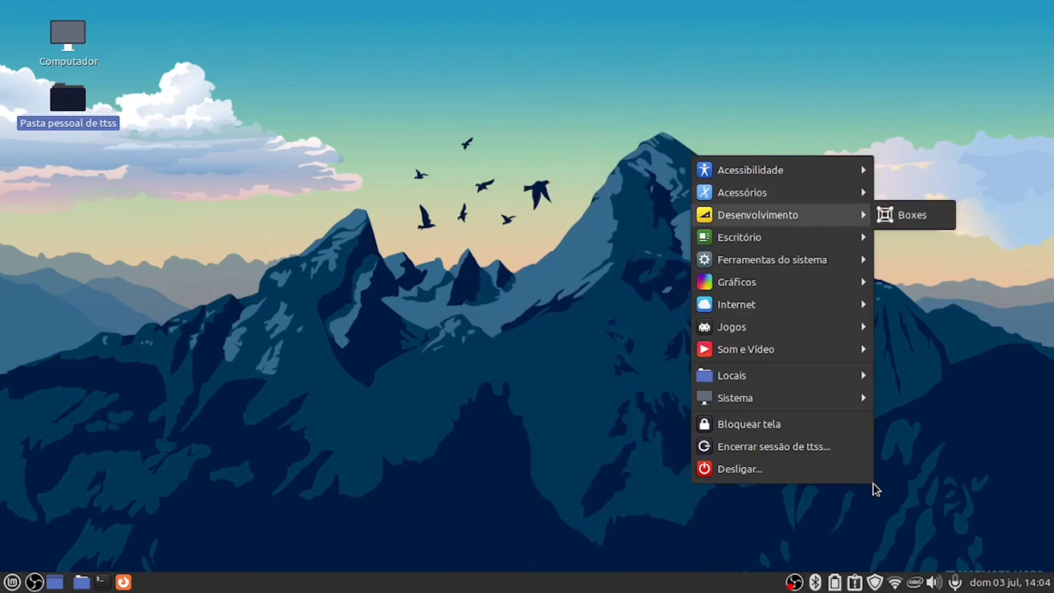
key(Down)
key(Down)
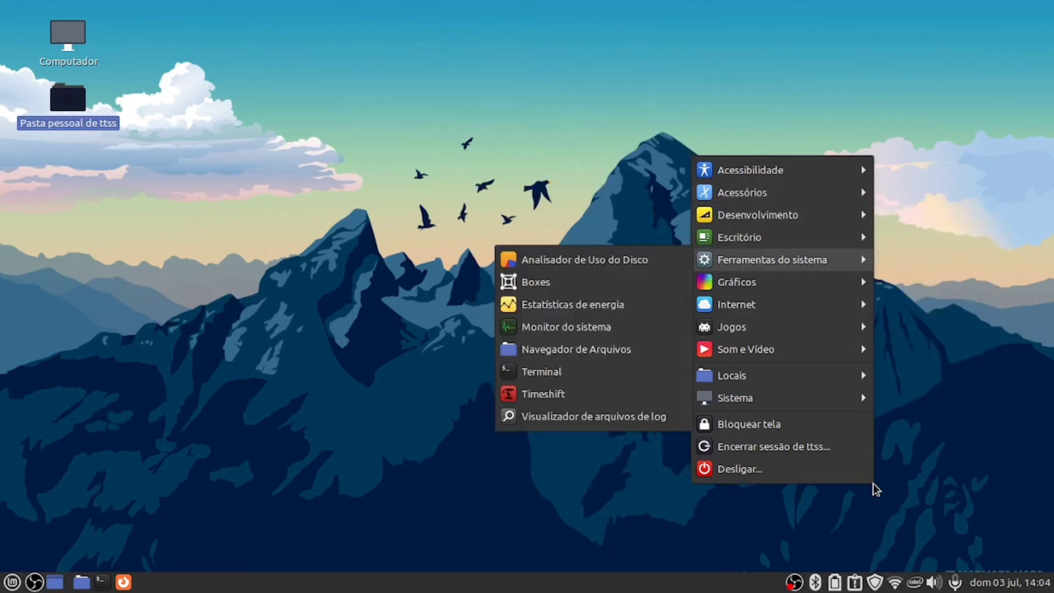
key(Right)
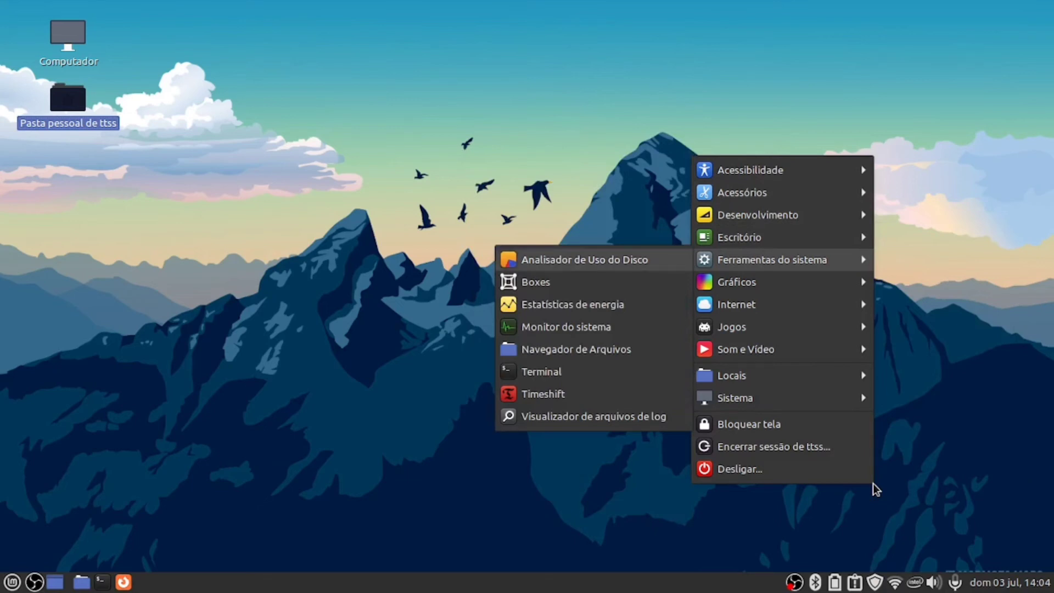
key(Down)
key(Down)
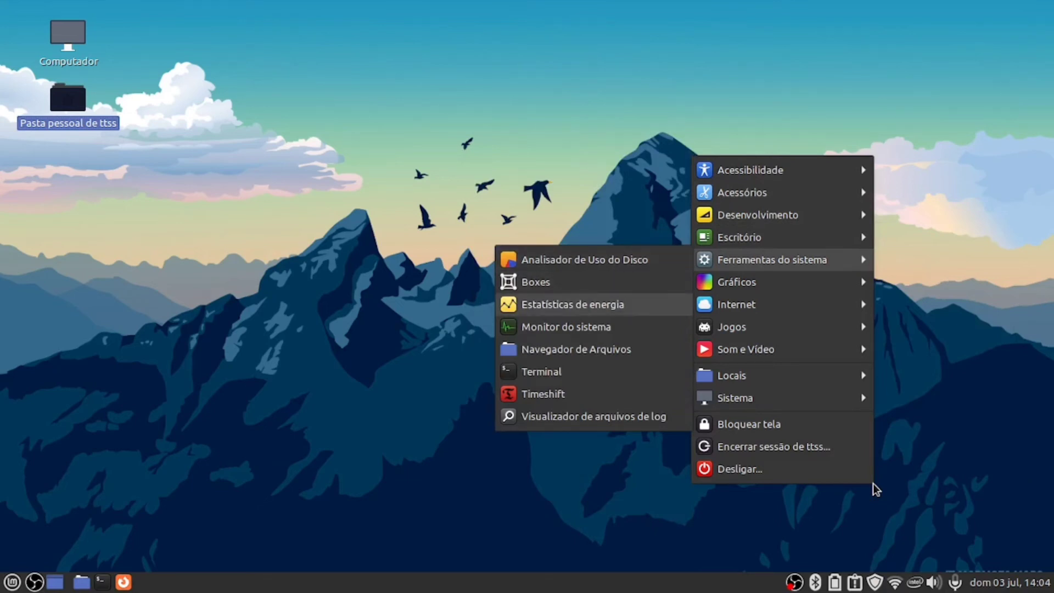
key(Down)
key(Down)
key(Left)
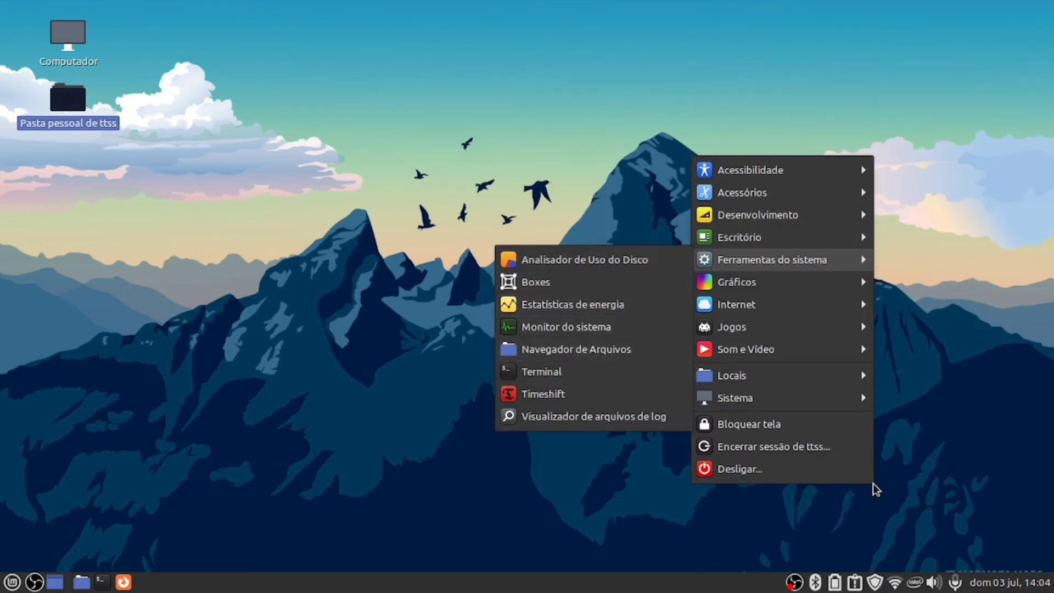
- Display the Preferências groups within the Sistema category of the desktop's application list
key(Up)
key(Up)
key(Up)
key(Up)
key(Up)
key(Up)
key(Up)
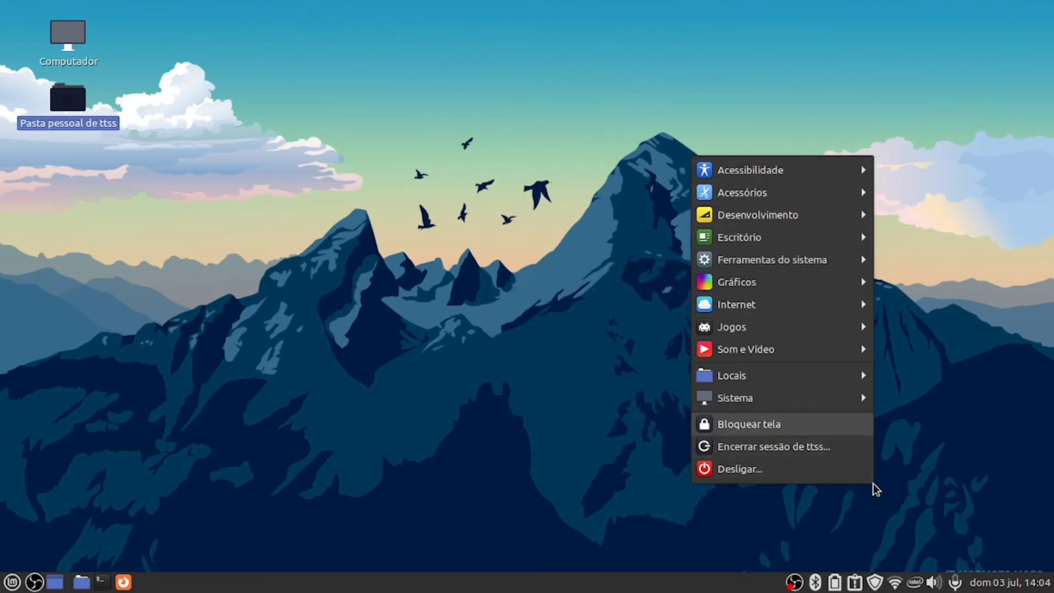
key(Up)
key(Right)
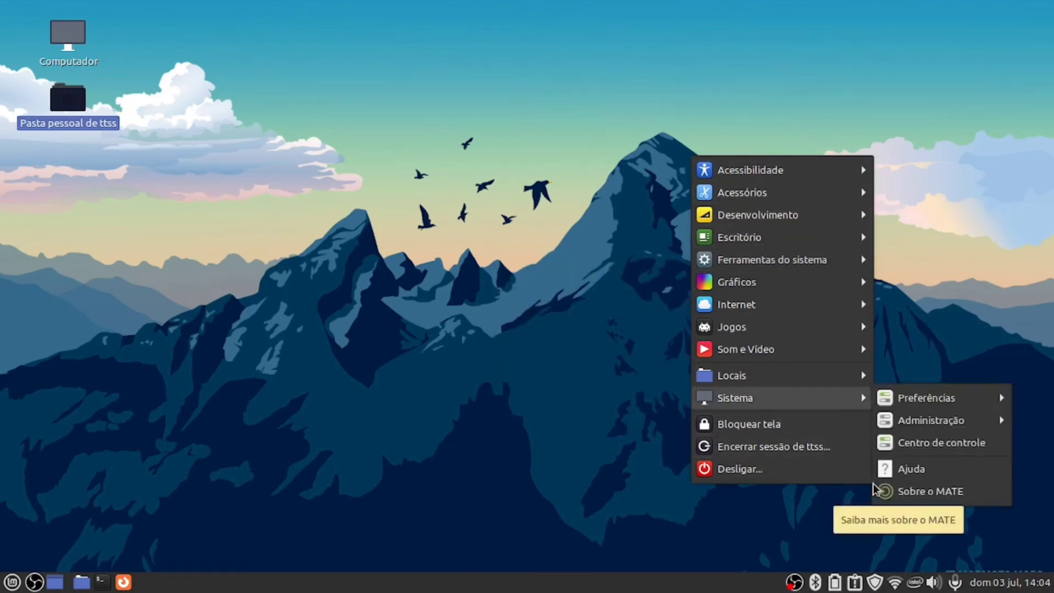
key(Right)
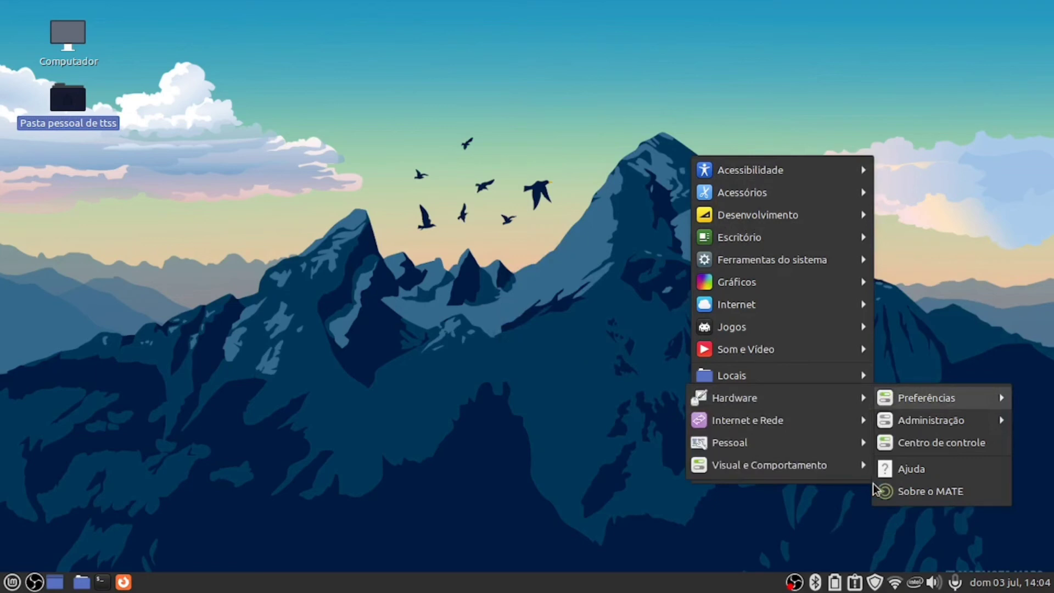
- Open Gerenciador de Aplicativos from the Administração group of the Sistema category
key(Left)
key(Down)
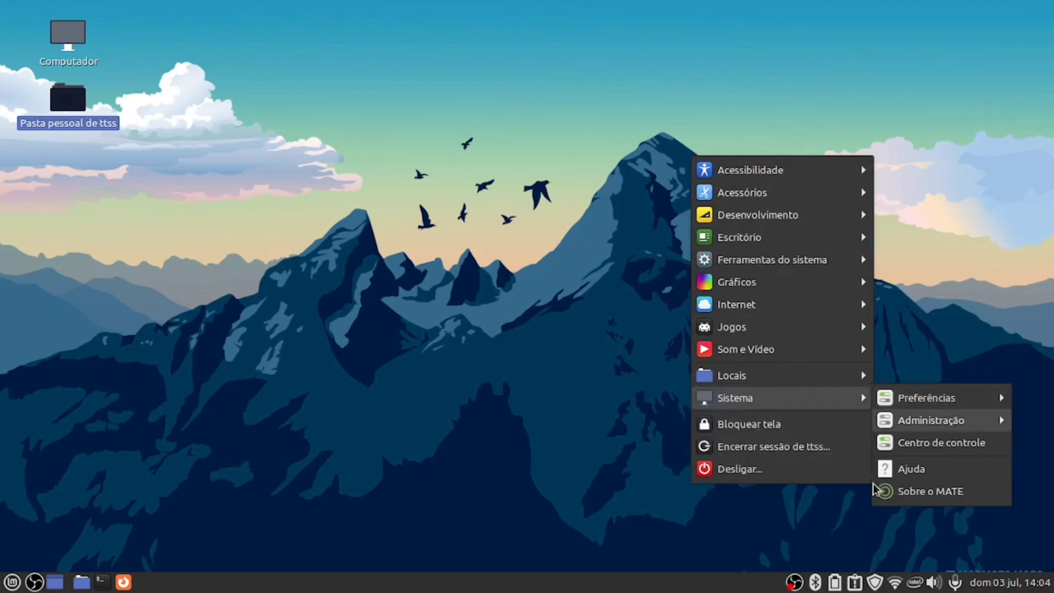
key(Right)
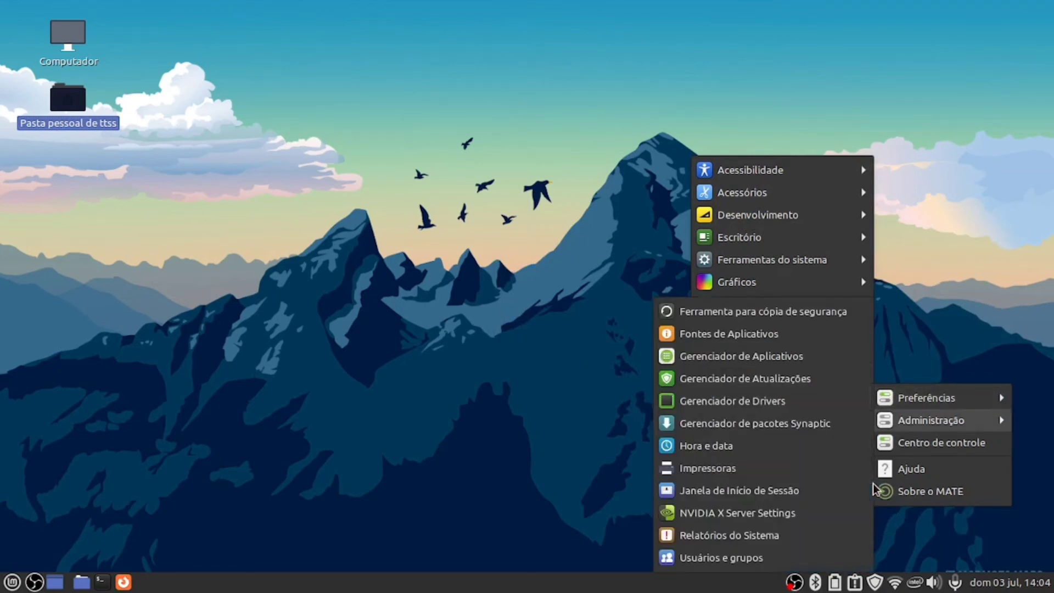
key(Down)
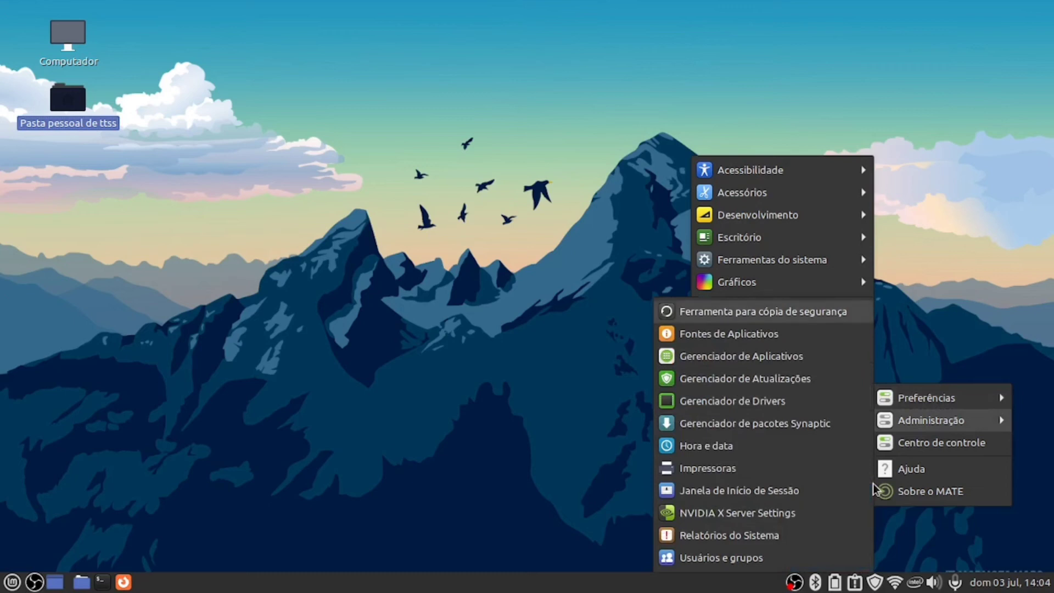
key(Down)
key(Down)
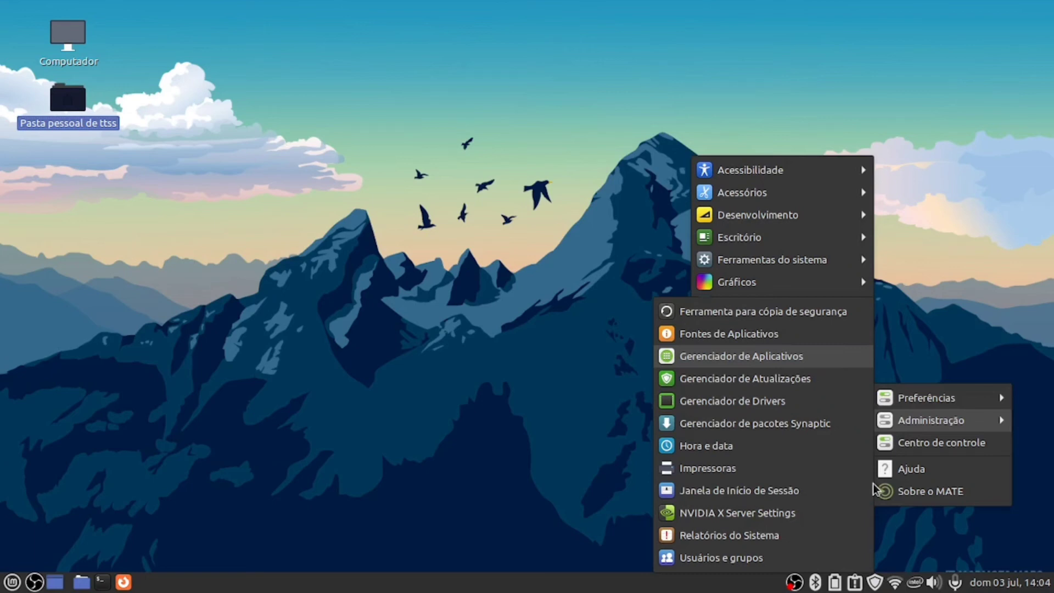
key(Return)
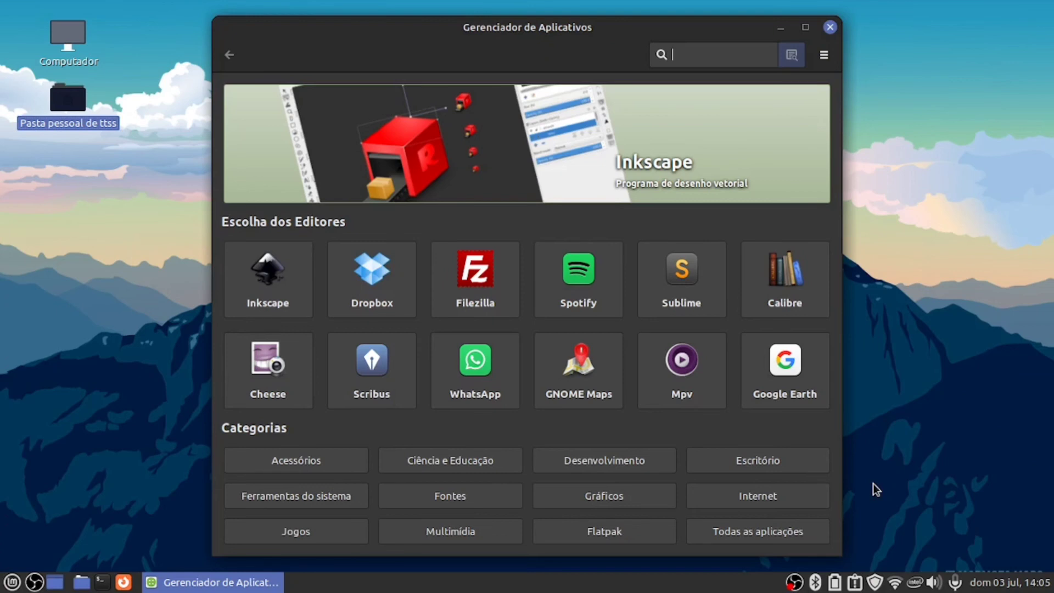
- Search the software catalogue for "menu" and examine the first results, from Mintmenu to Xfce4-whiskermenu-plugin
text(menu)
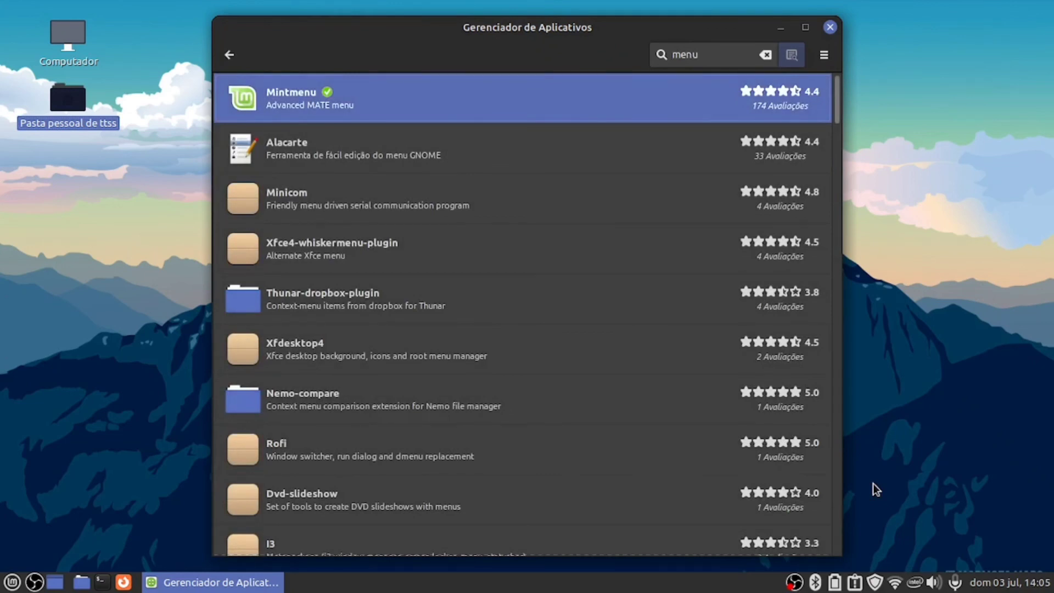
key(Down)
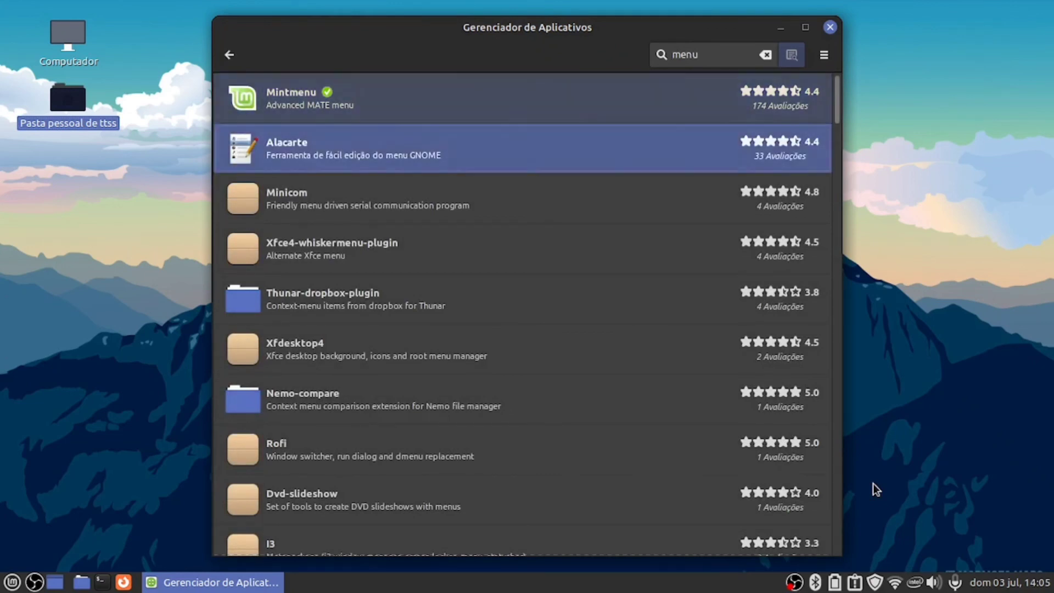
key(Up)
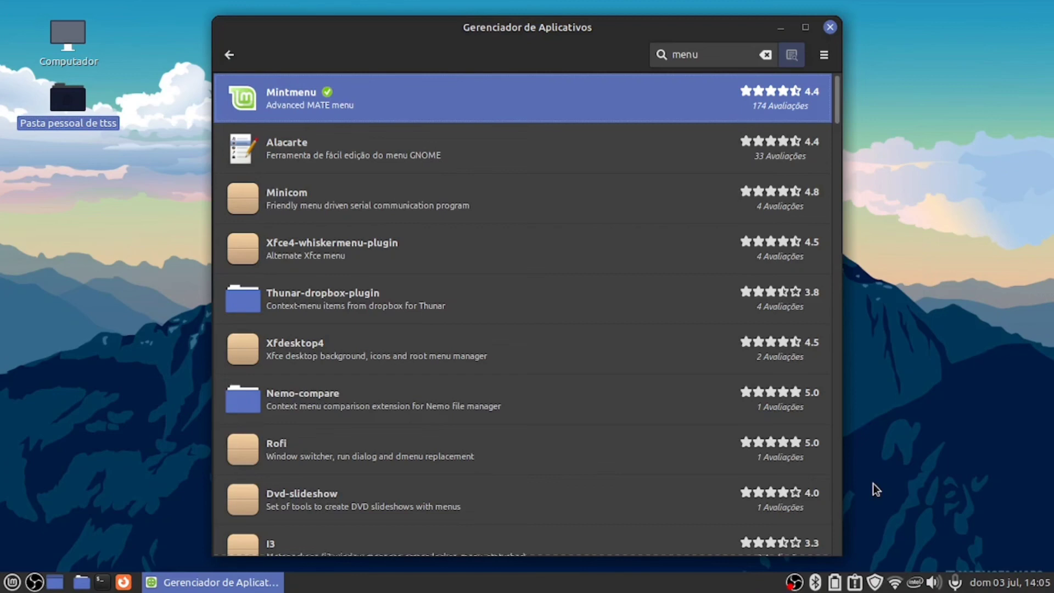
key(Down)
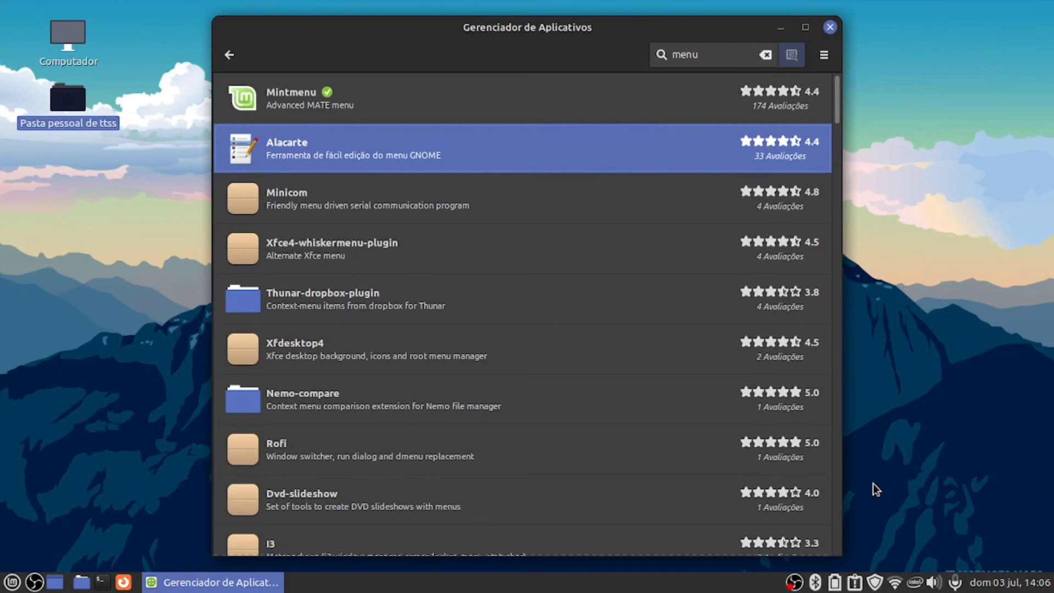
key(Down)
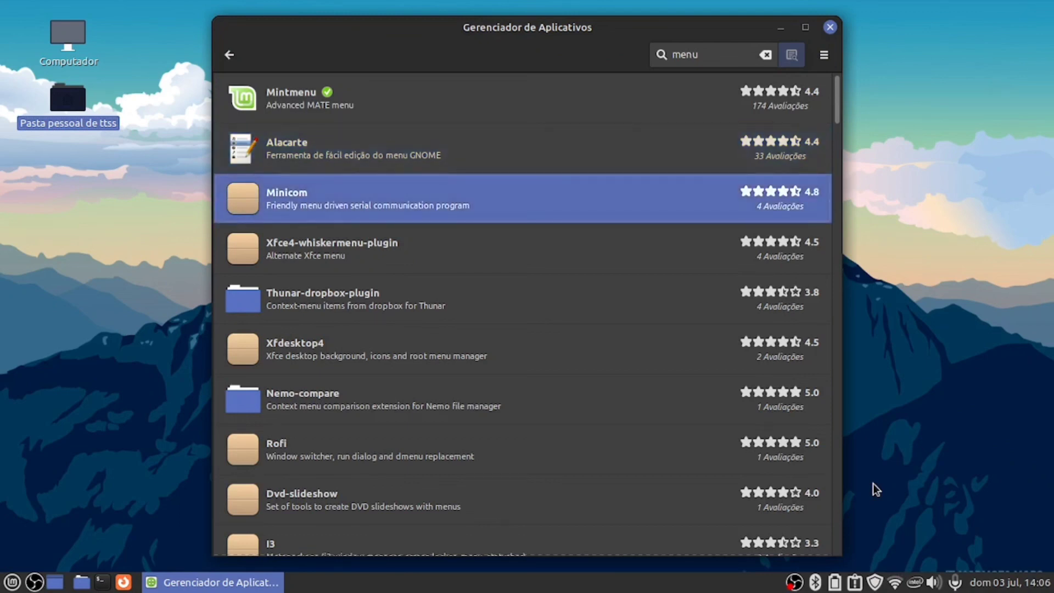
key(Down)
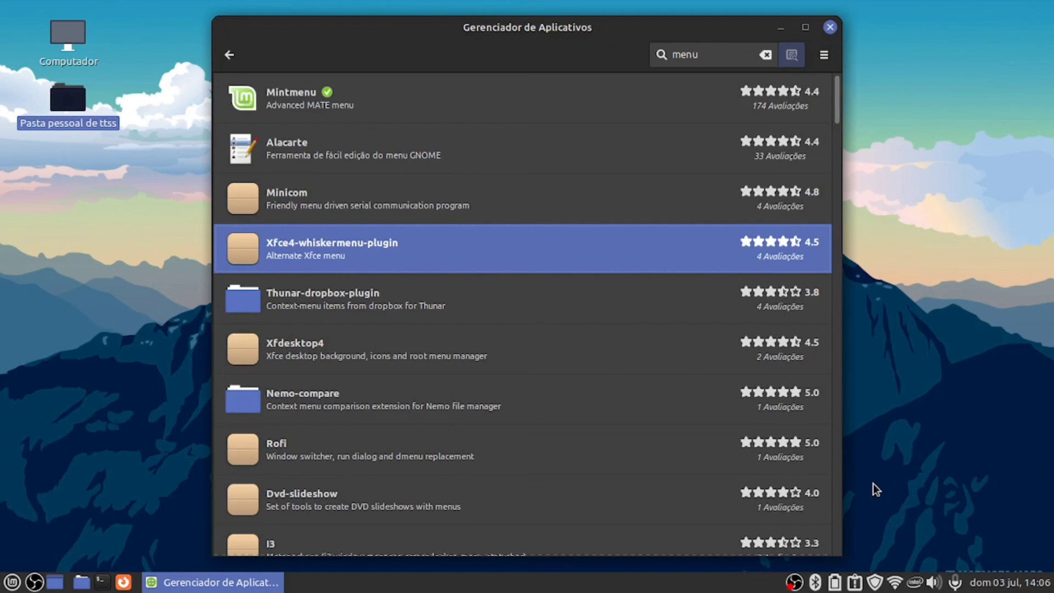
- Examine the further "menu" results down to the Mozo menu editor, and close Gerenciador de Aplicativos
key(Down)
key(Down)
key(Down)
key(Down)
key(Down)
key(Down)
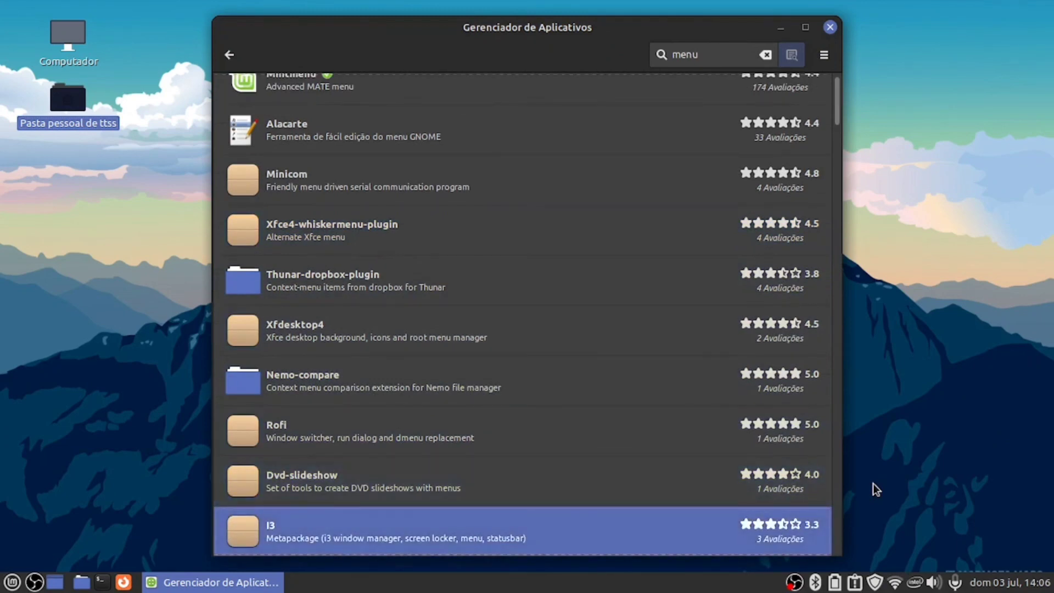
key(Down)
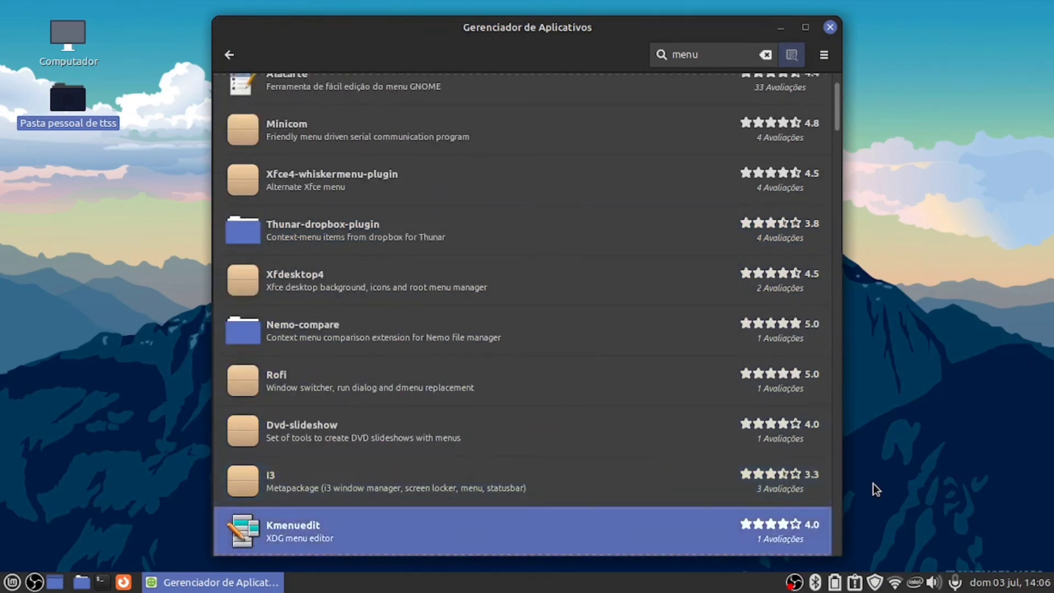
key(Down)
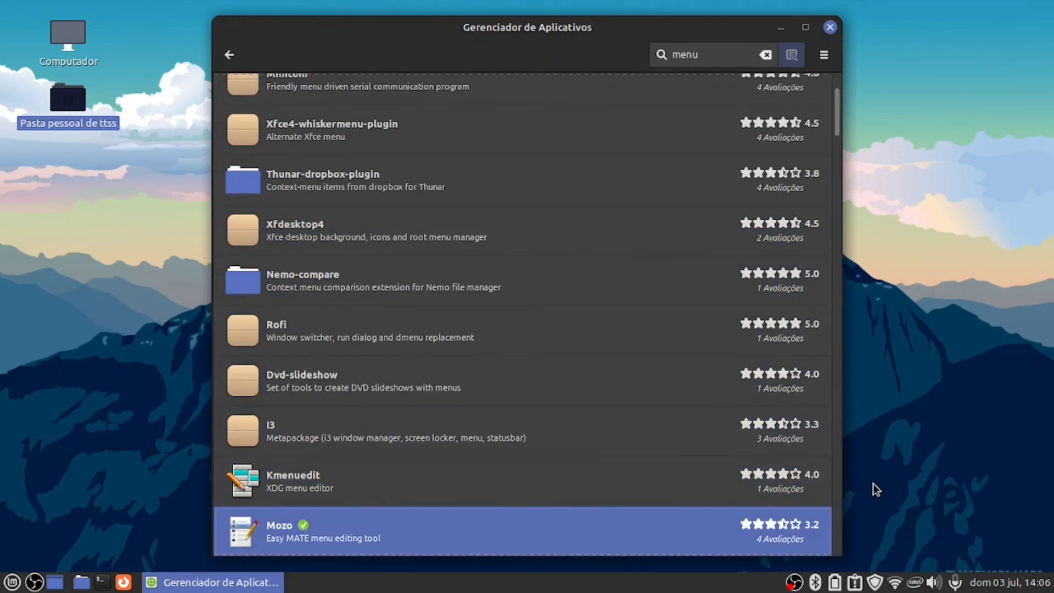
key(alt+F4)
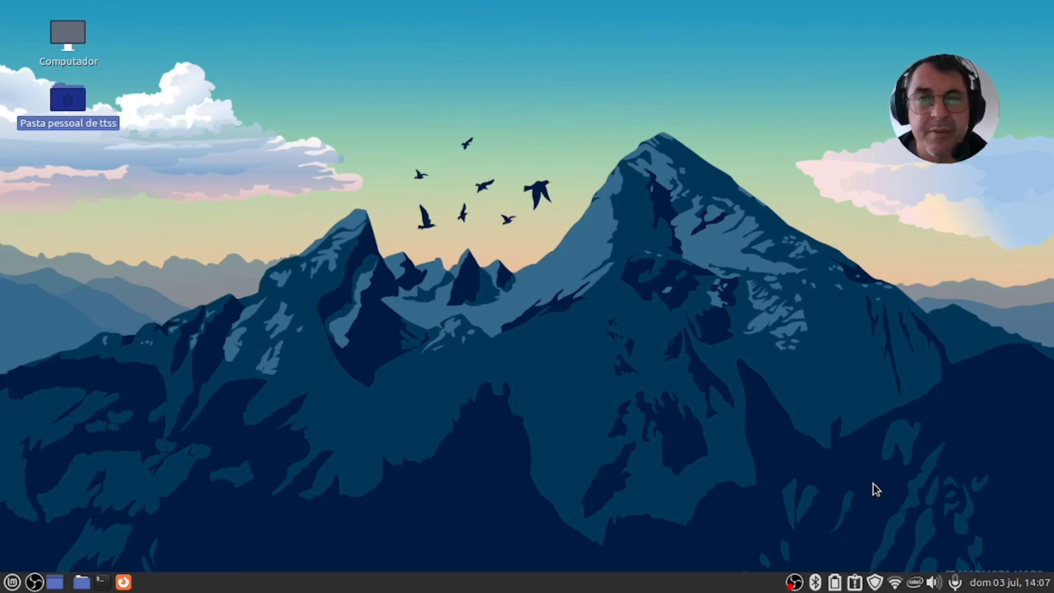
- Display the desktop's application list again, go through its entries from Acessibilidade to Desligar, and dismiss it
right_click(876, 490)
key(Down)
key(Down)
key(Down)
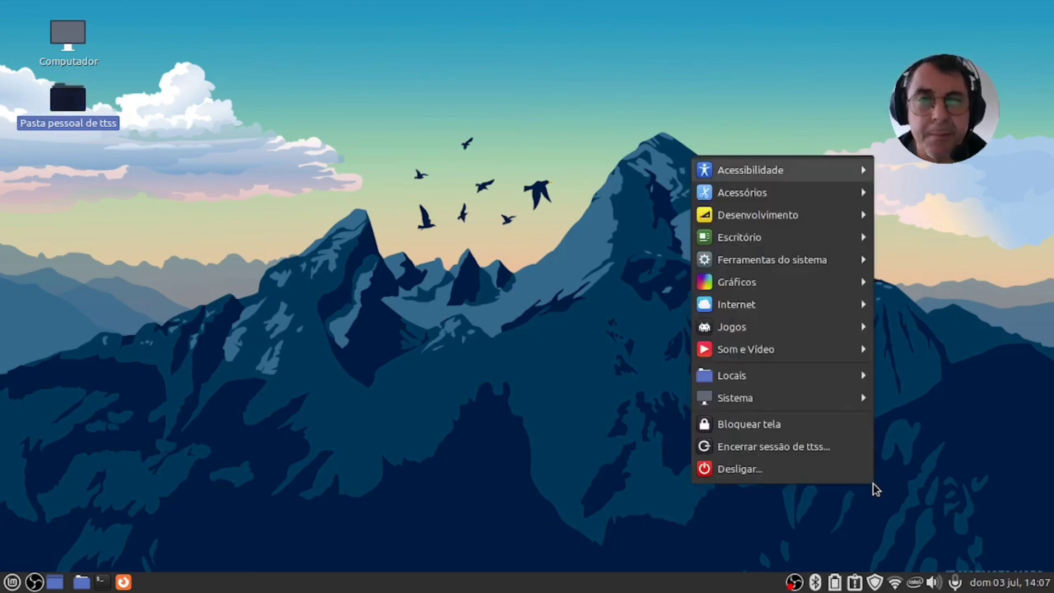
key(Down)
key(Down)
key(Down)
key(Down)
key(Down)
key(Down)
key(Down)
key(Down)
key(Down)
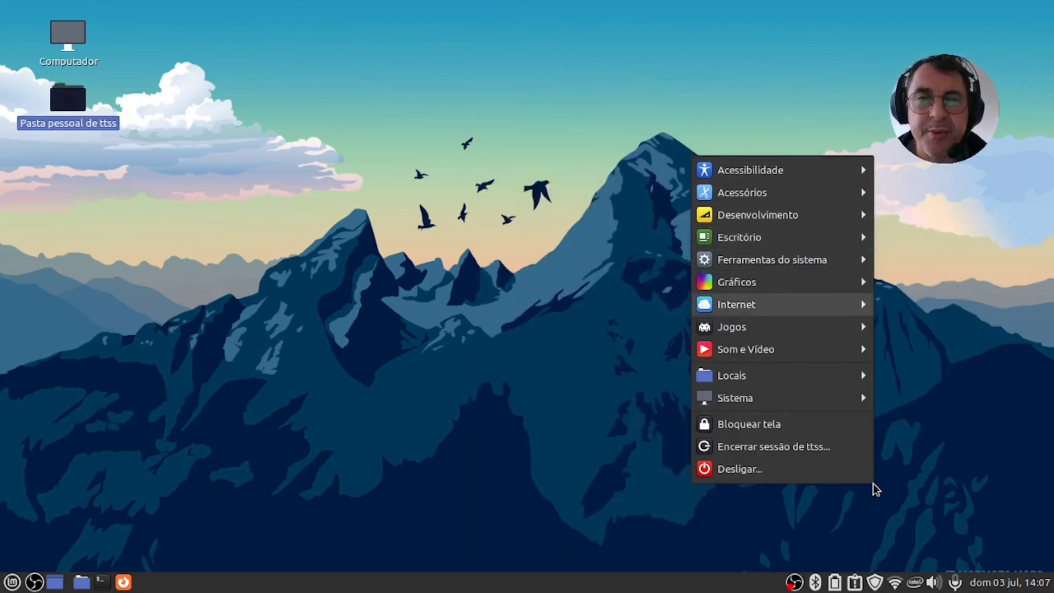
key(Down)
key(Down)
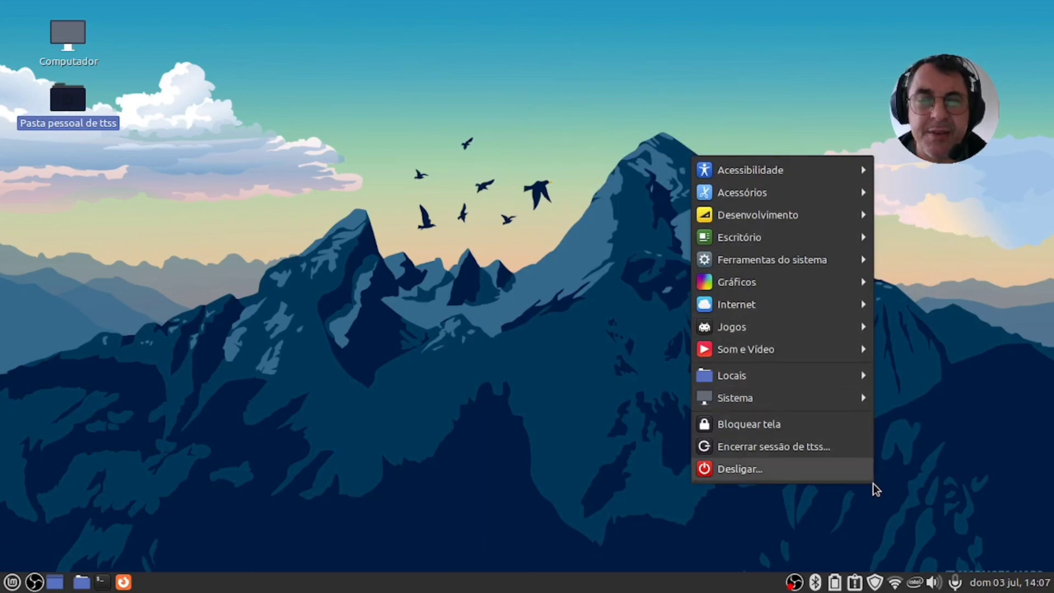
key(Down)
key(Escape)
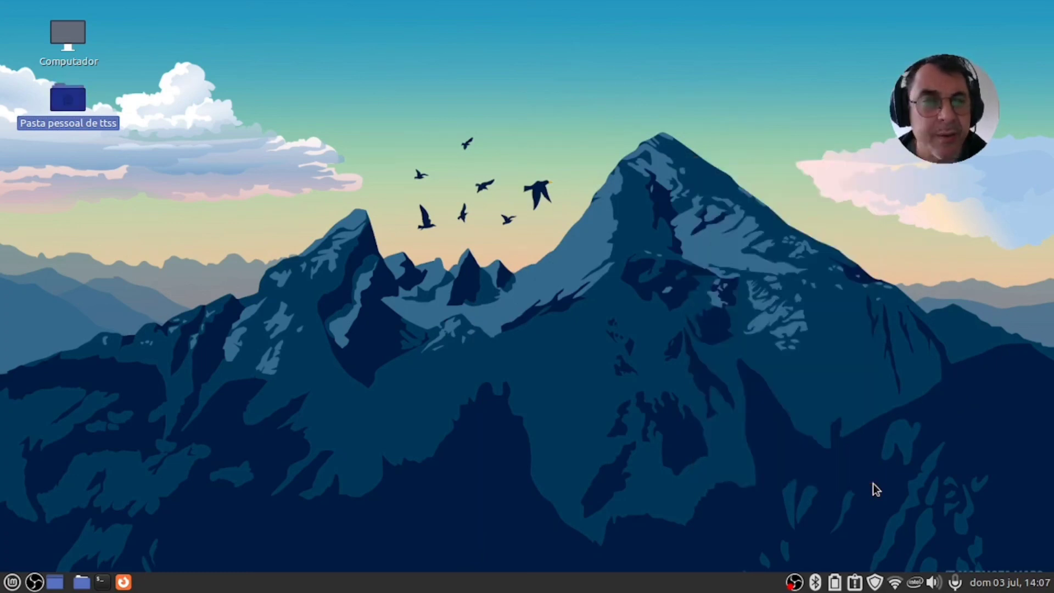